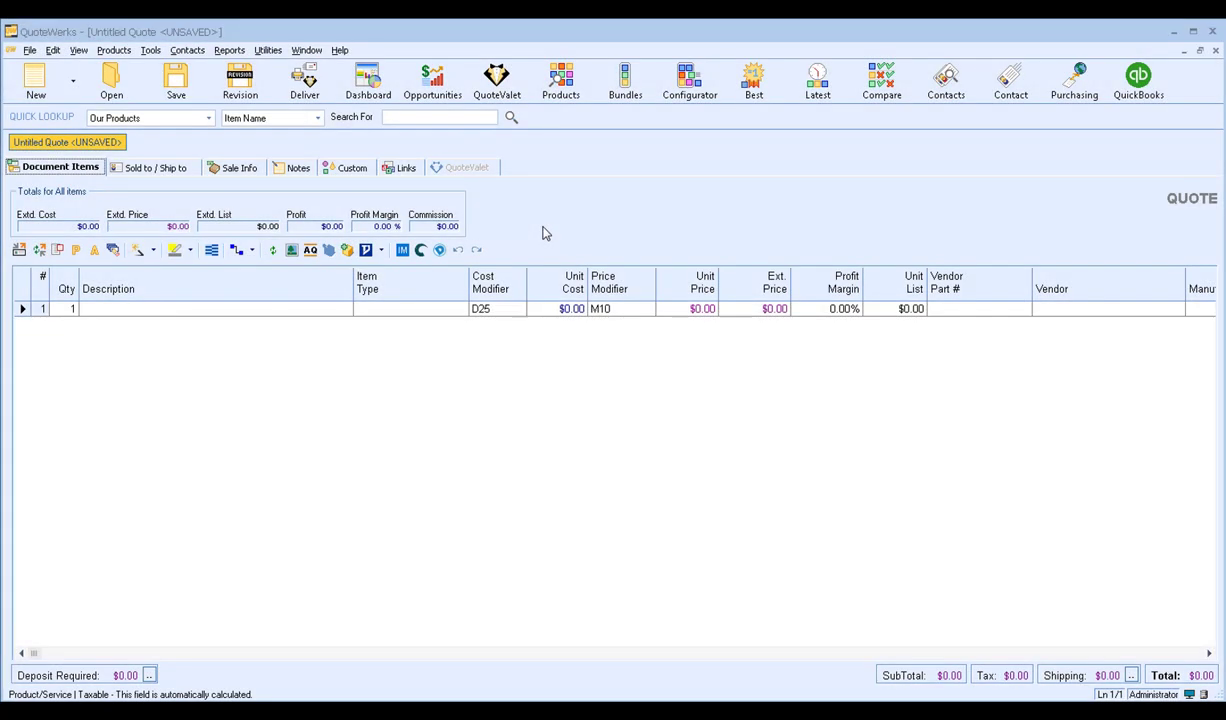
Step: Open the Product Lookup window over the untitled quote
left_click(562, 84)
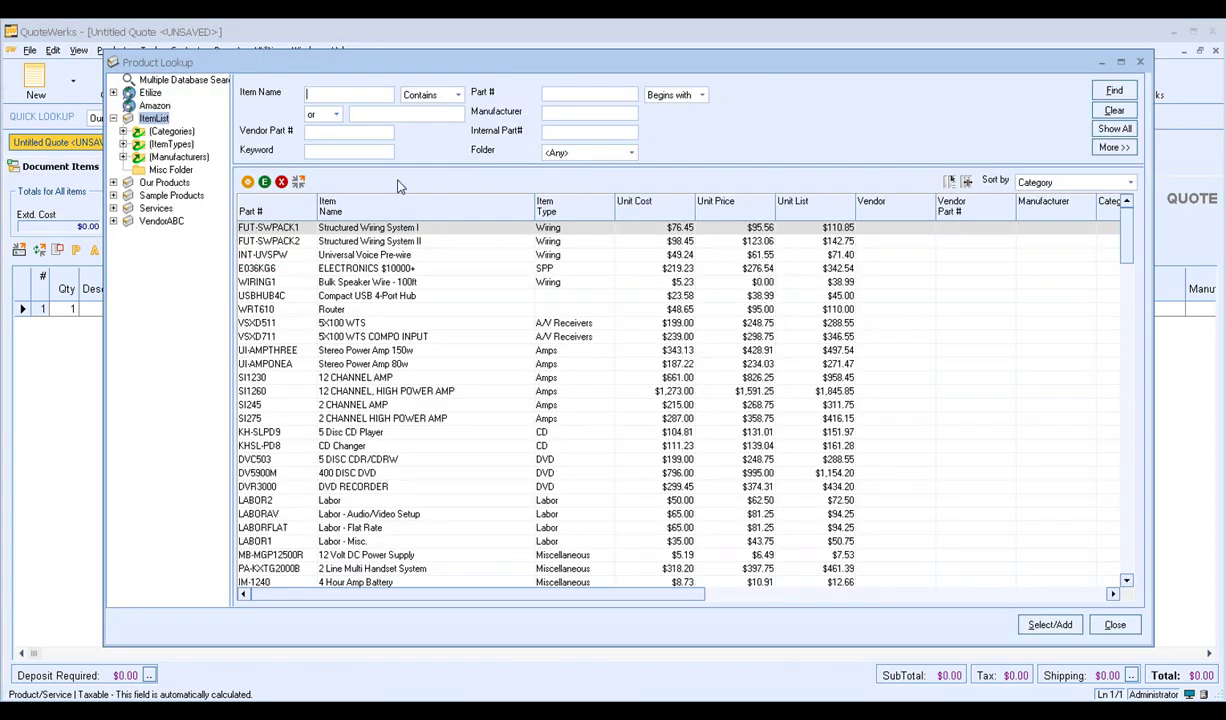
Step: Collapse ItemList, expand the Etilize catalogue and view its empty My Favorites folder
left_click(113, 118)
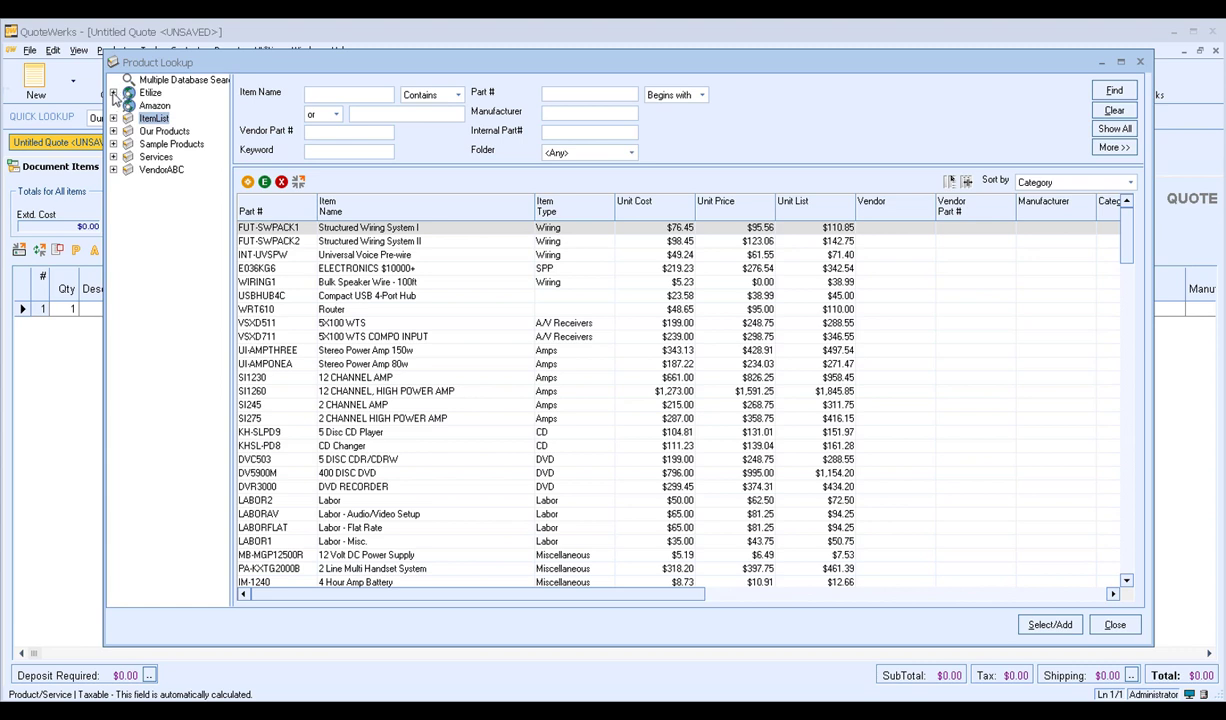
left_click(113, 93)
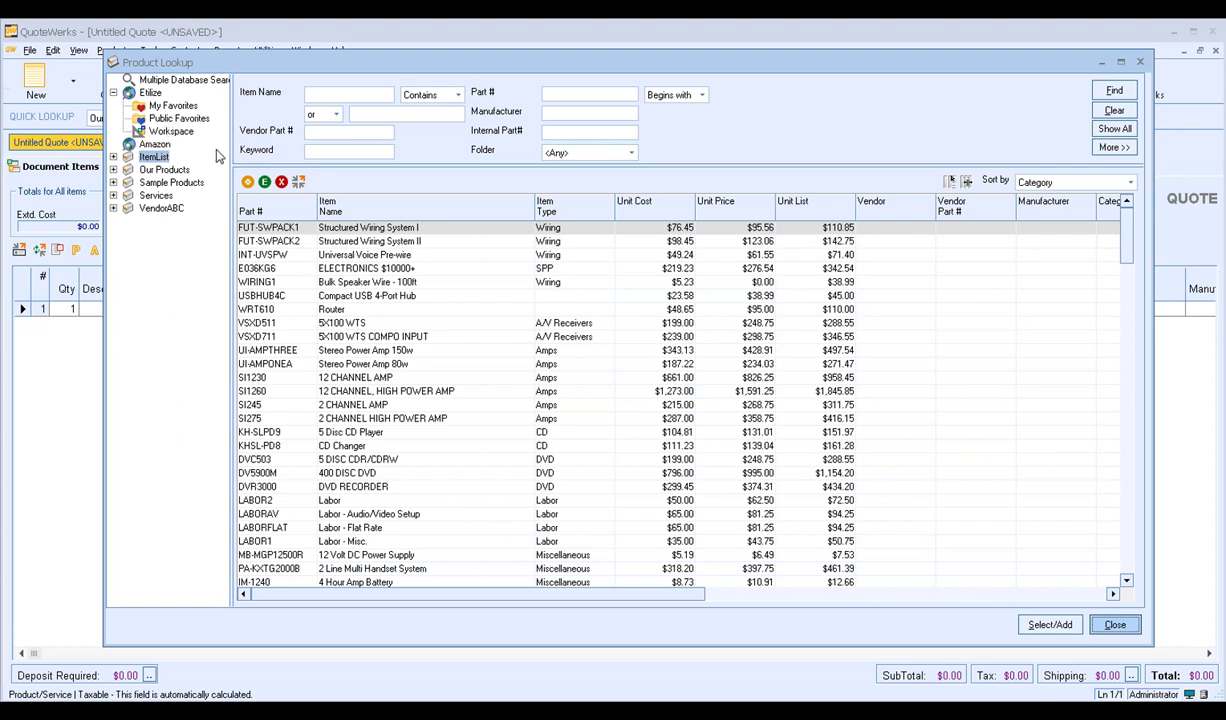
left_click(172, 107)
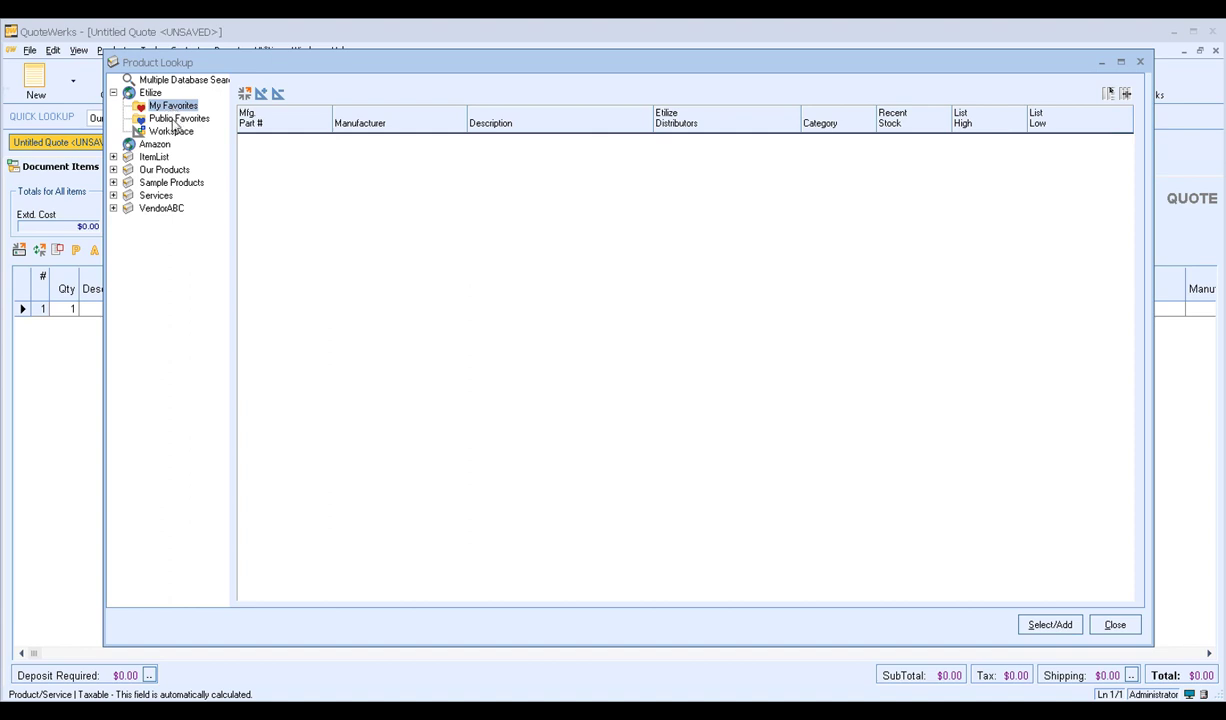
Step: Review Public Favorites and the empty Workspace, then return to the Etilize search panel
left_click(174, 120)
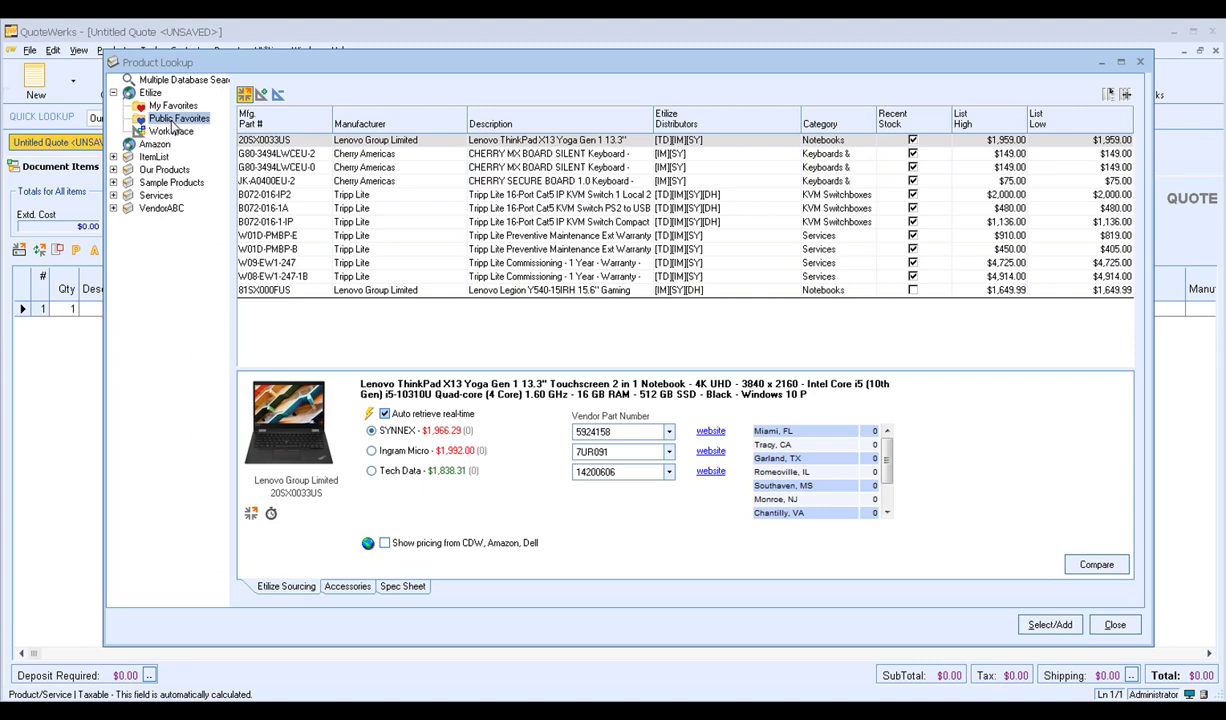
left_click(168, 132)
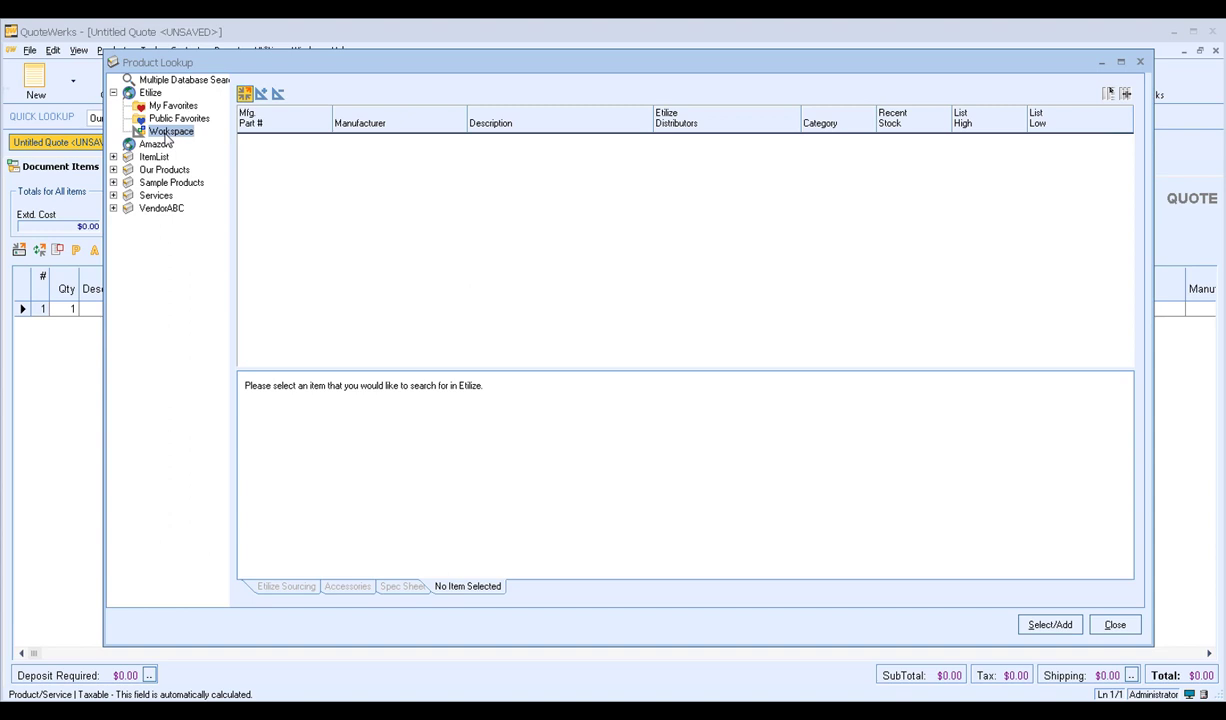
left_click(150, 93)
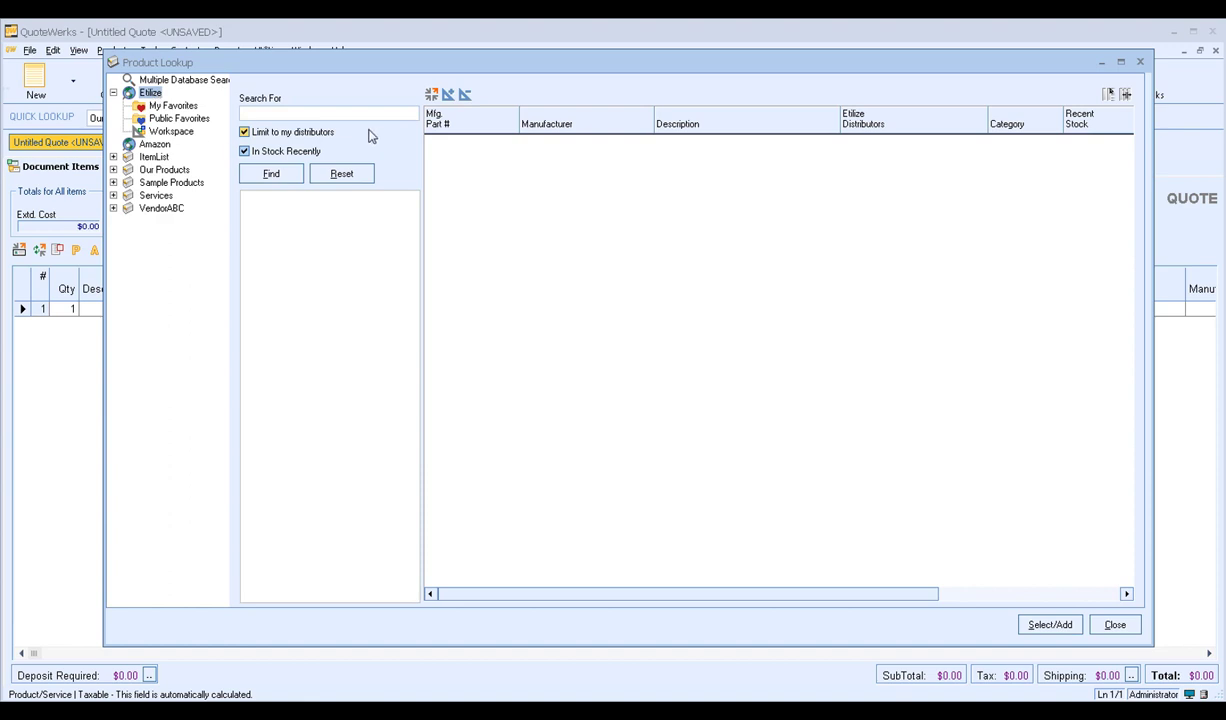
Step: Search Etilize for 'samsung tv' and select the Q900TS 65-inch result
left_click(318, 115)
type("samsung tv")
left_click(274, 176)
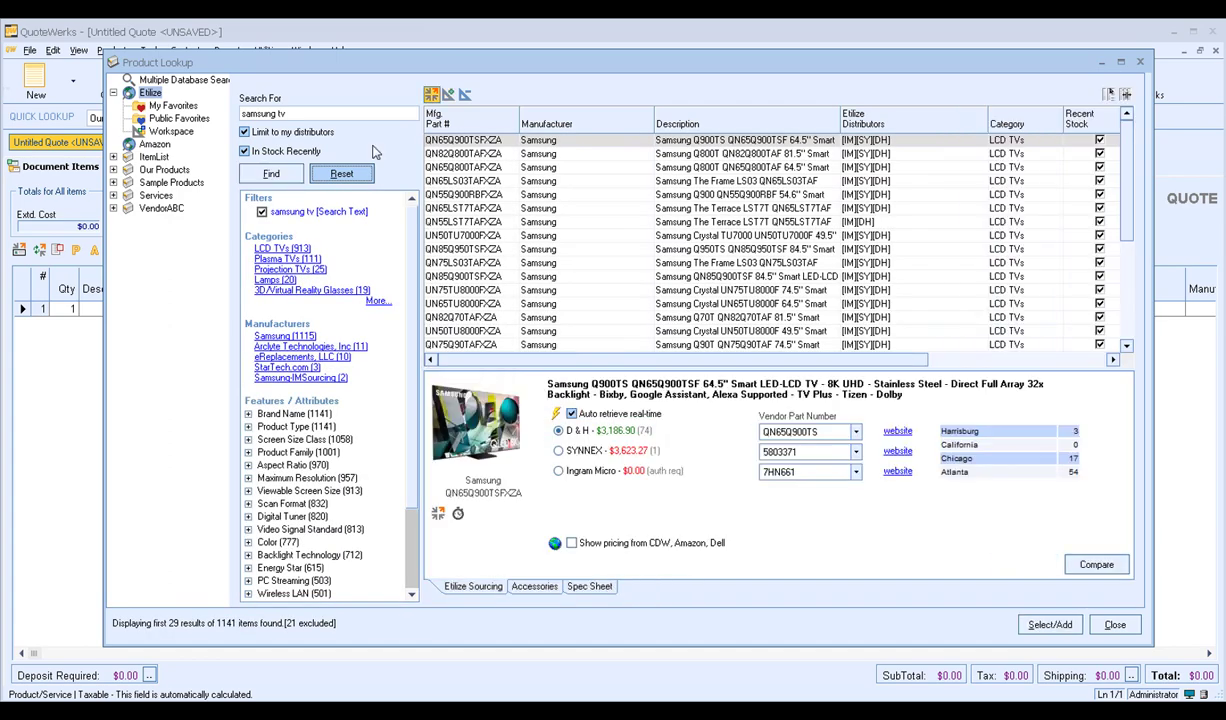
left_click(761, 143)
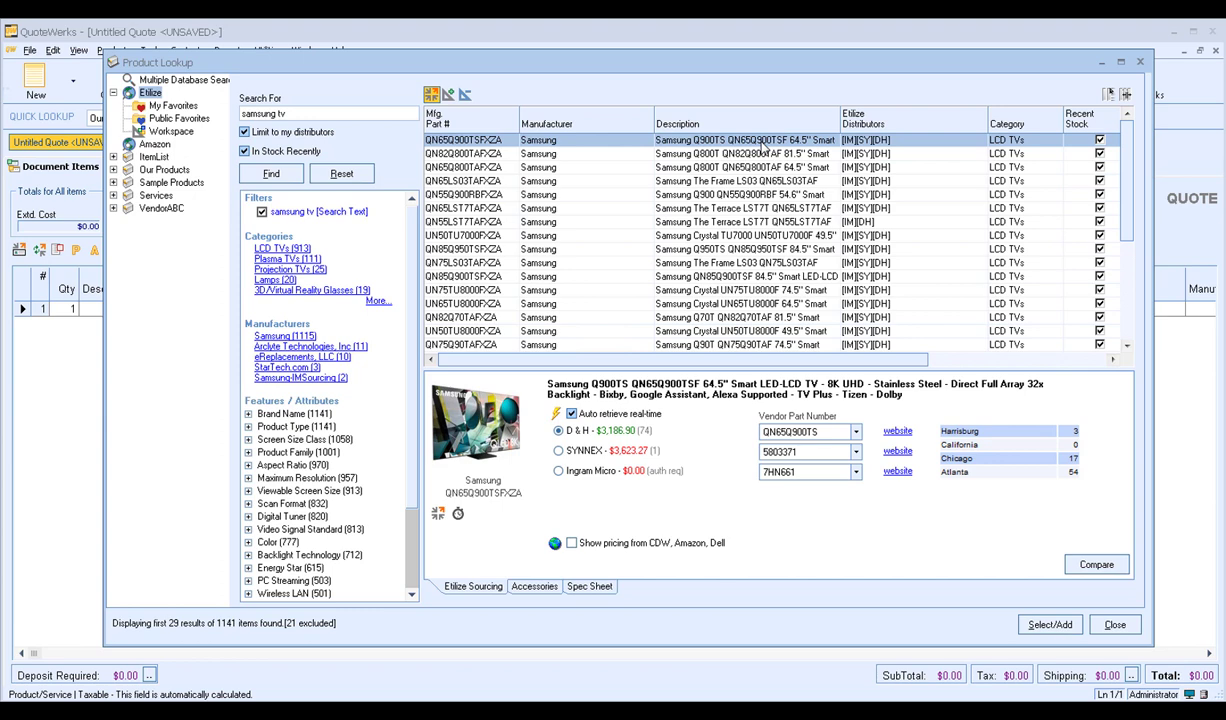
right_click(763, 146)
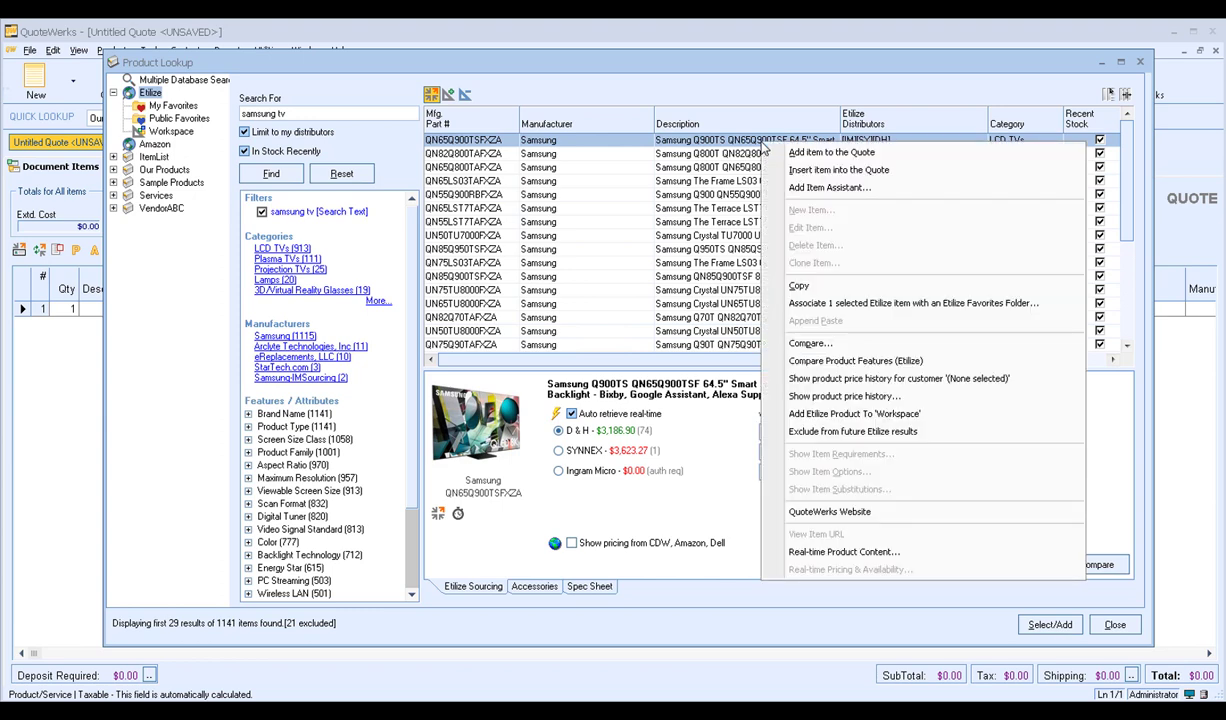
Step: Associate the Q900TS 65-inch TV (QN65Q900TSFXZA) with the Public Favorites folder
left_click(902, 306)
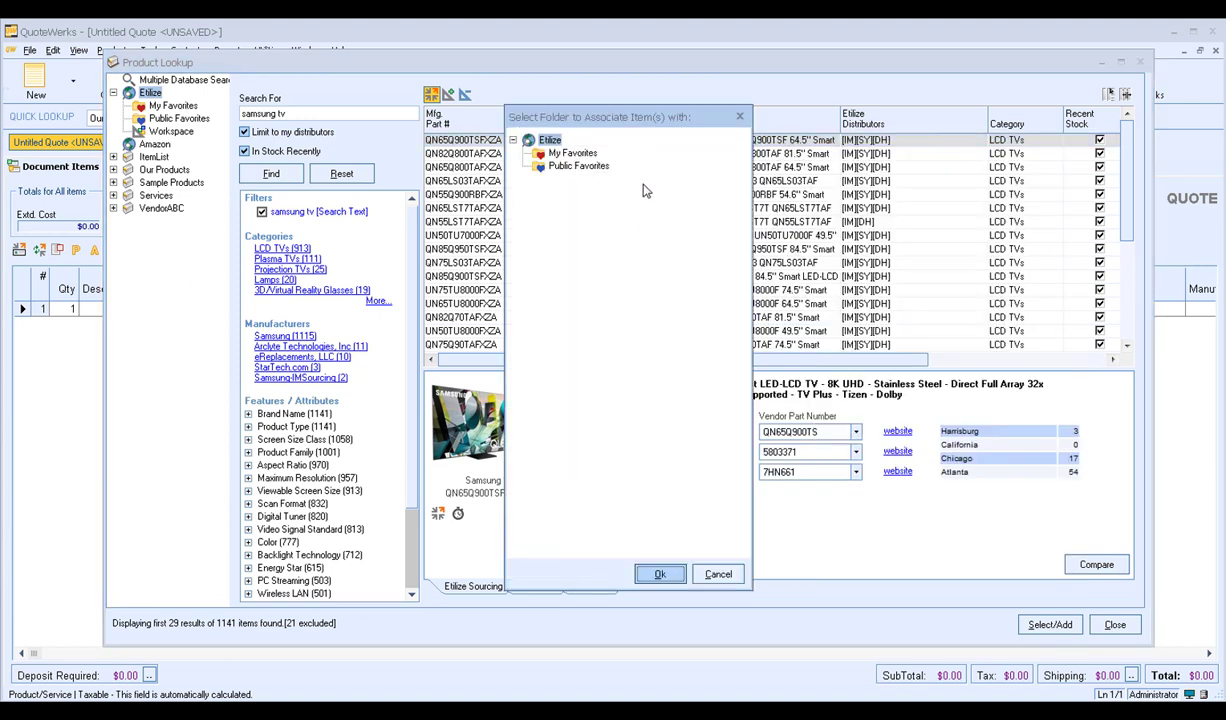
left_click(569, 167)
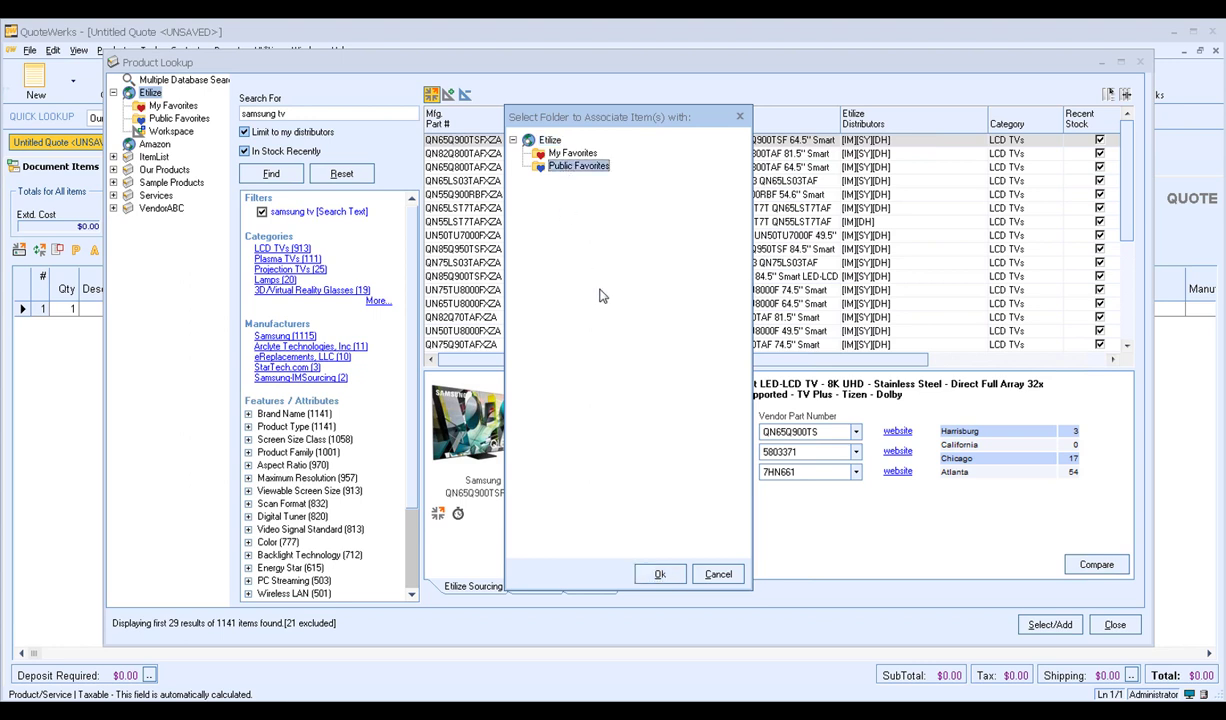
left_click(662, 576)
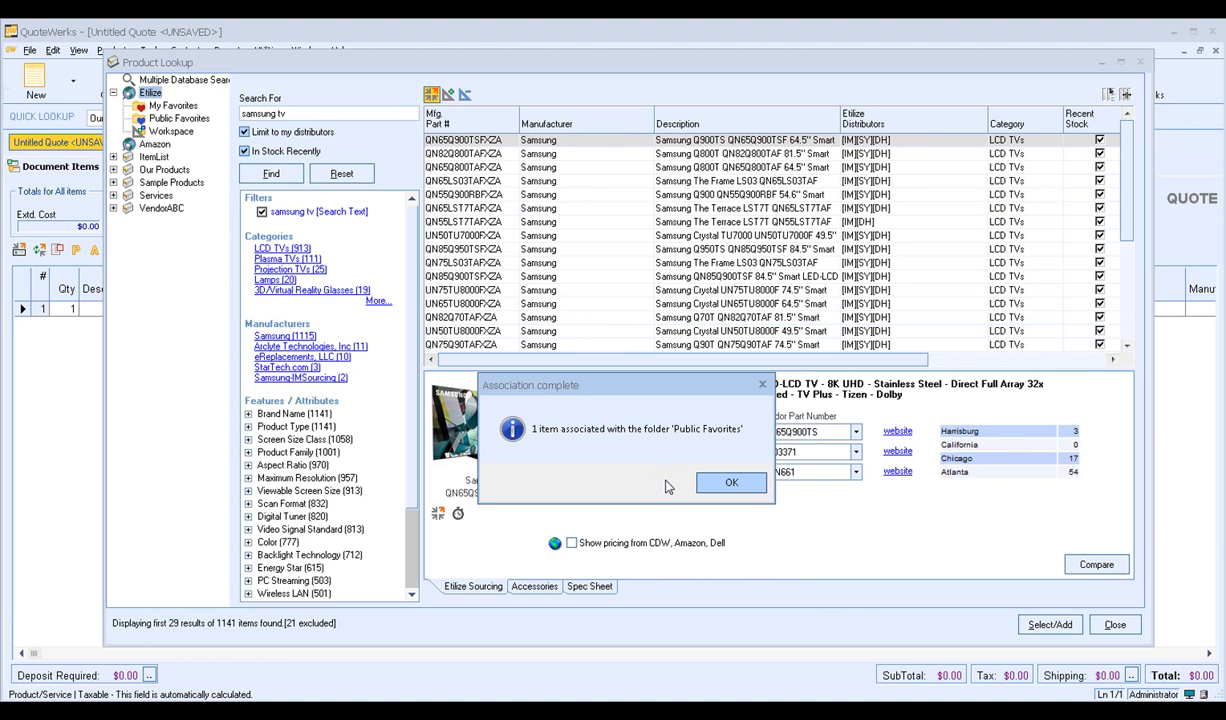
left_click(748, 488)
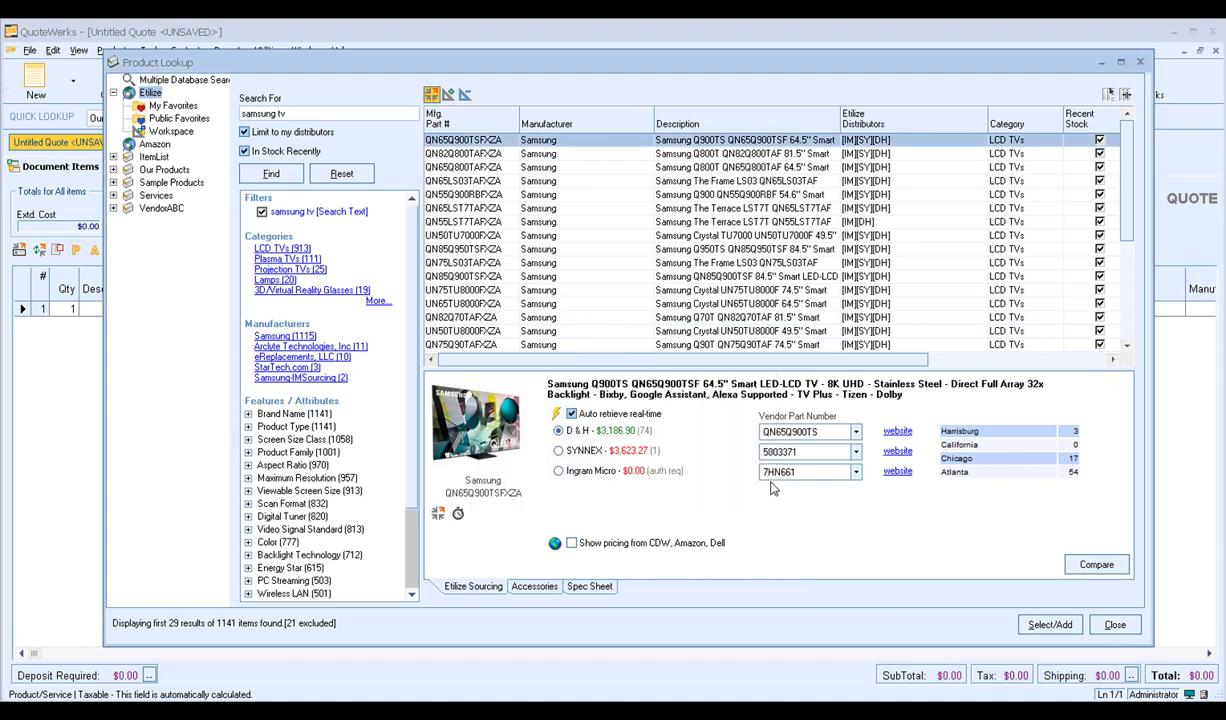
left_click(732, 158, "ctrl")
Step: Associate the Q800T 82-inch, Q800T 65-inch and The Frame LS03 TVs with My Favorites
left_click(708, 167, "ctrl")
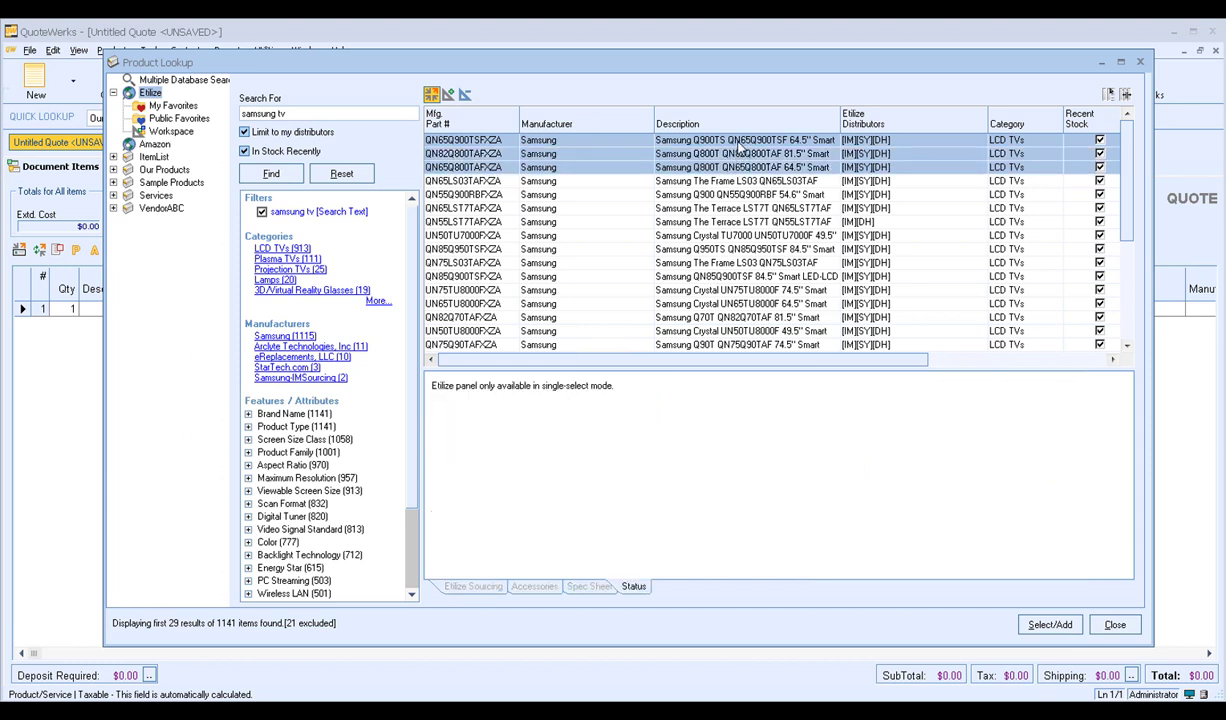
left_click(738, 143, "ctrl")
left_click(736, 182, "ctrl")
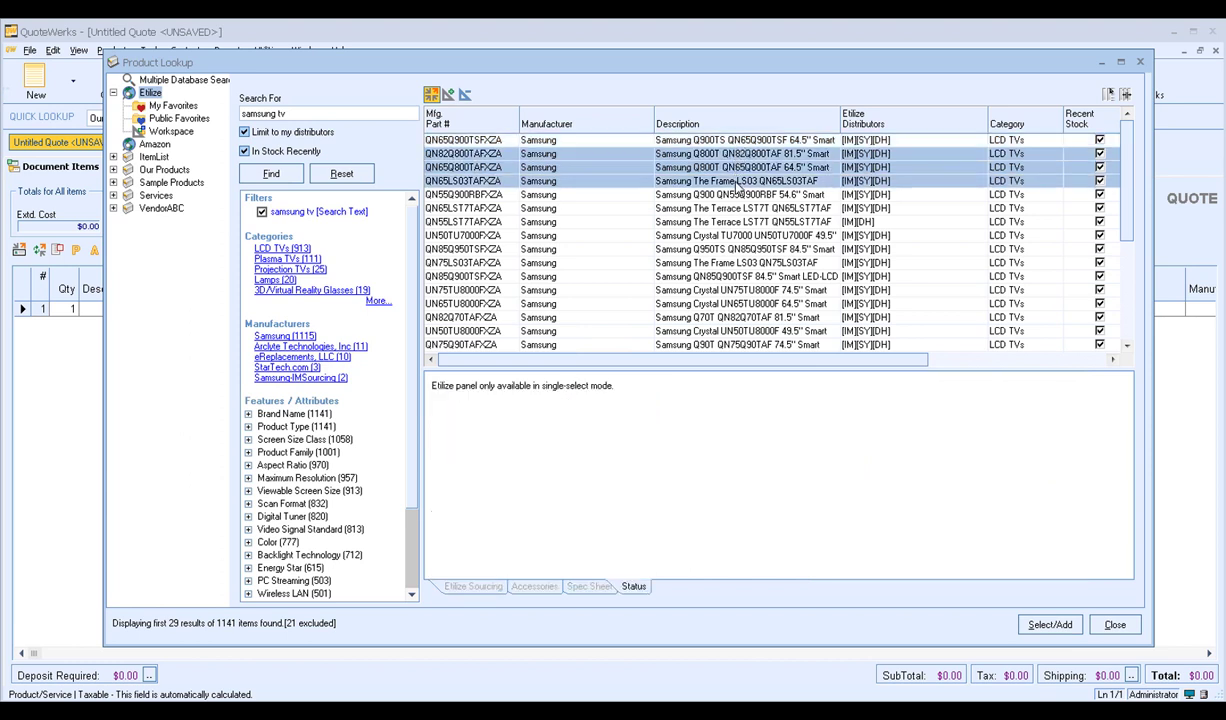
right_click(736, 186)
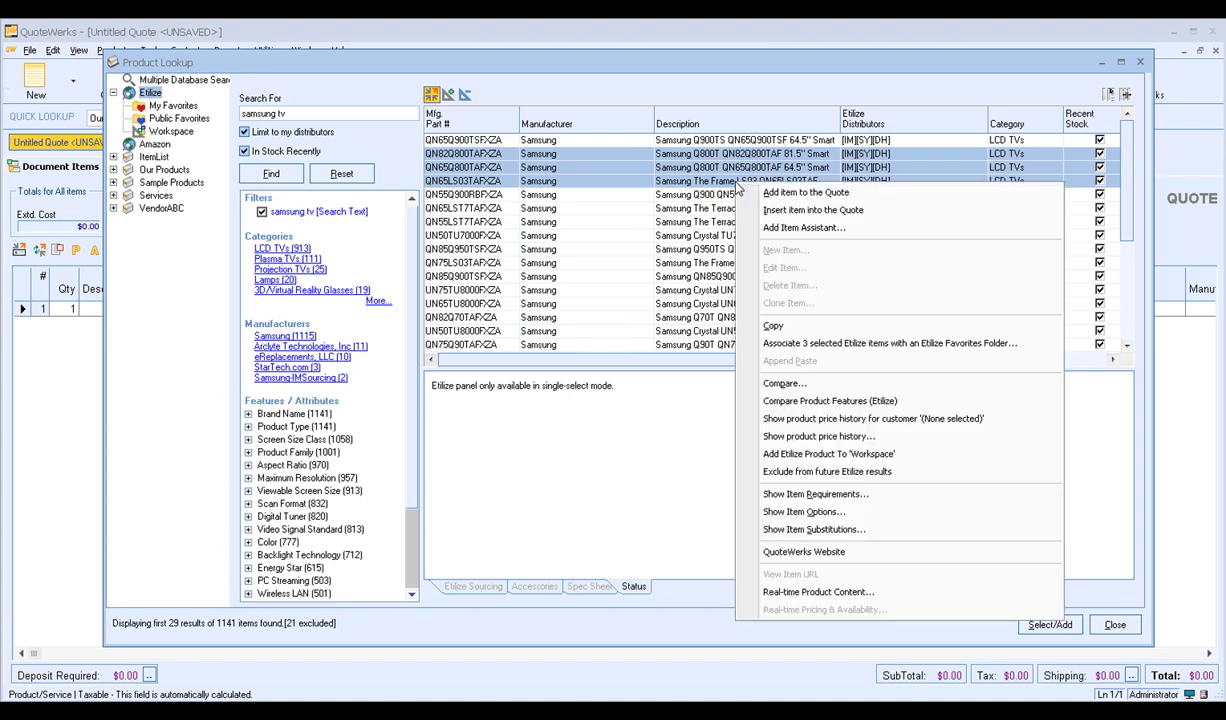
left_click(817, 348)
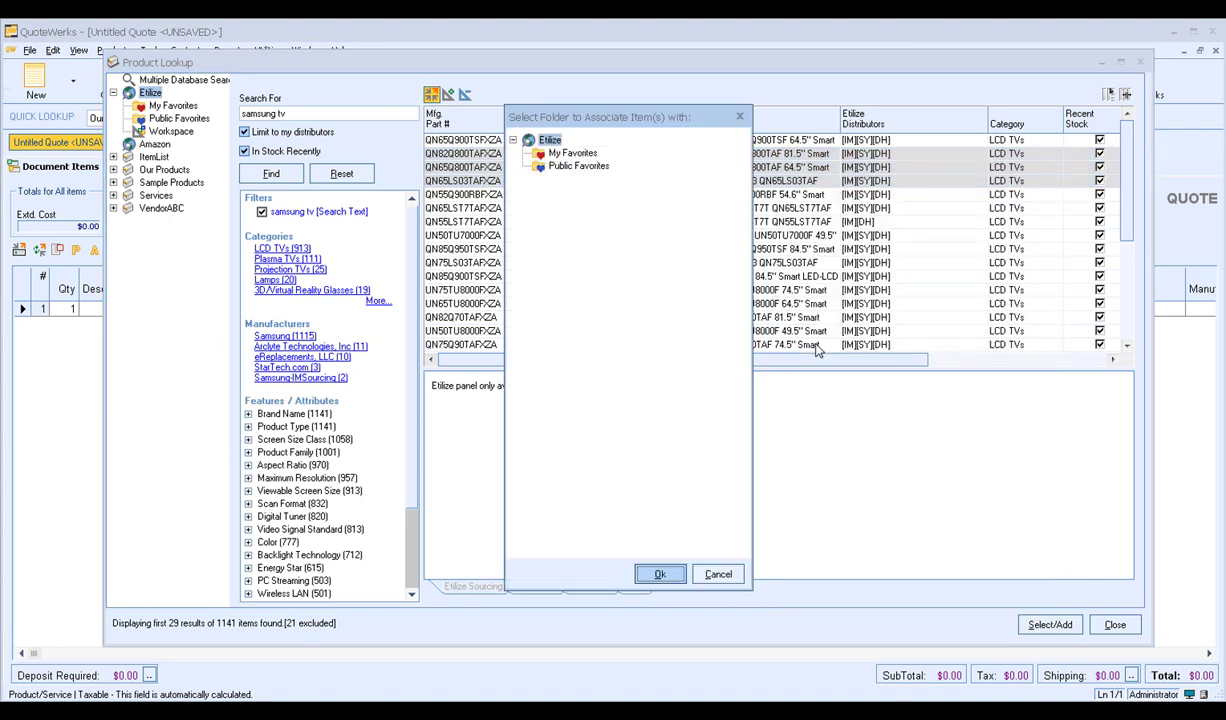
left_click(571, 153)
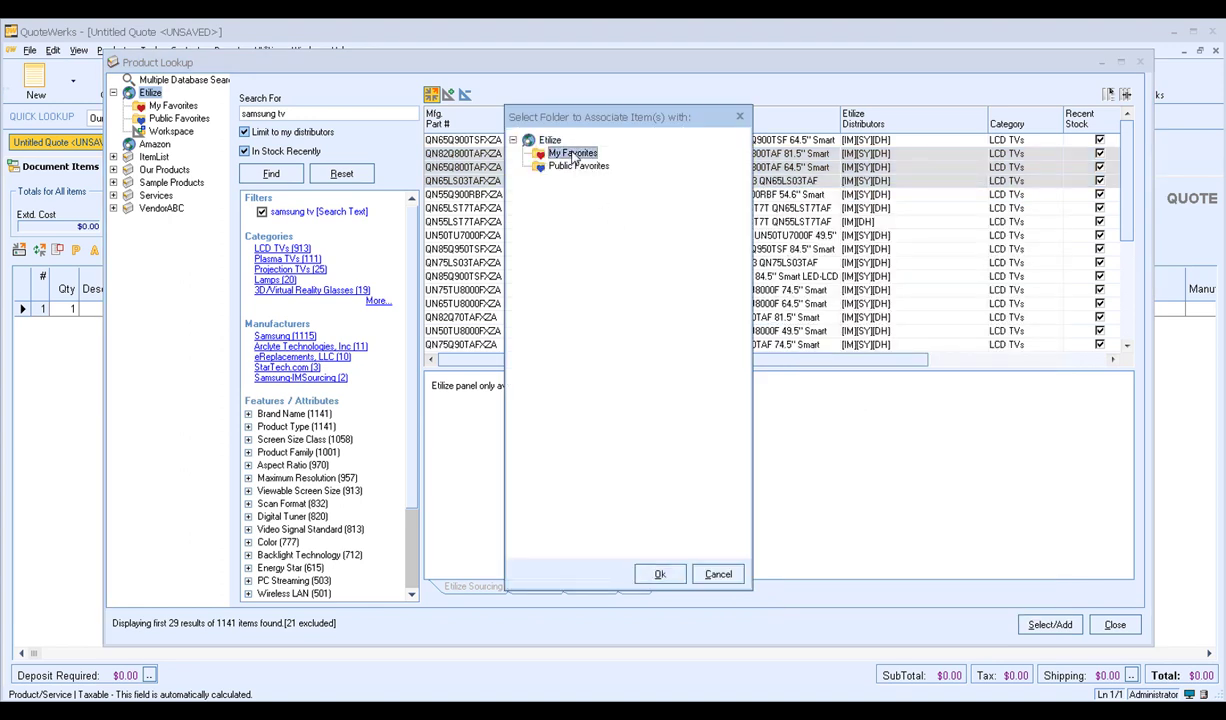
left_click(658, 574)
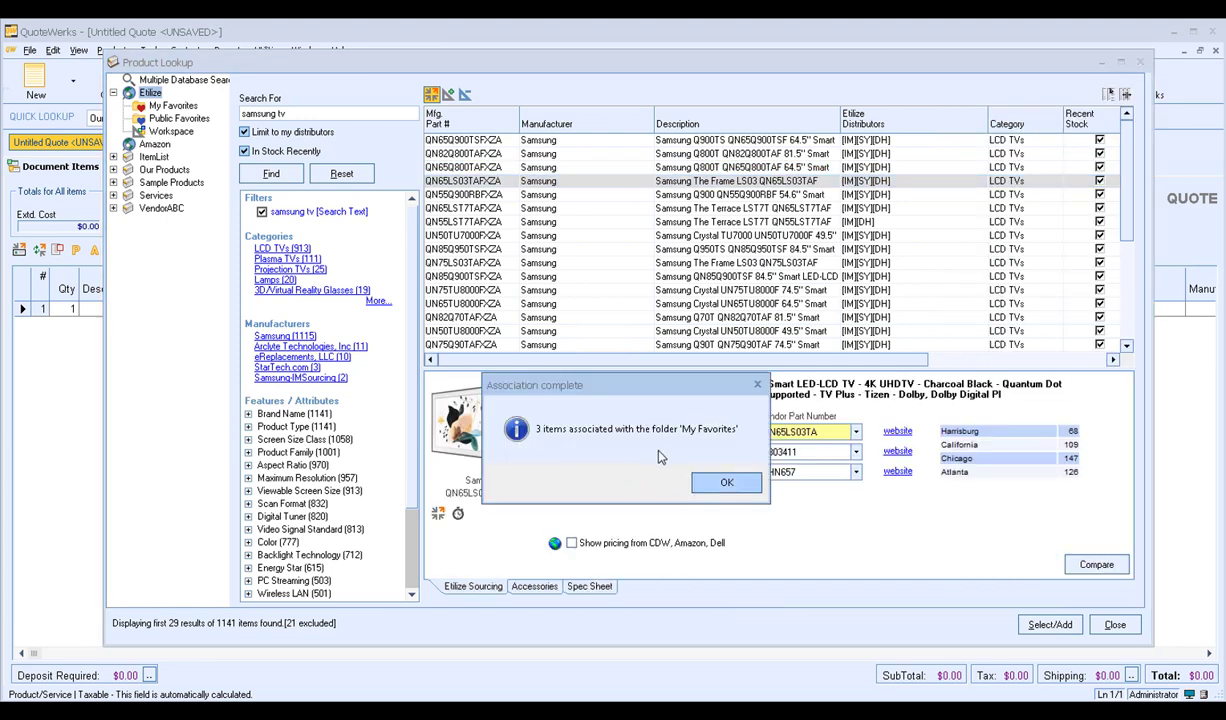
left_click(722, 484)
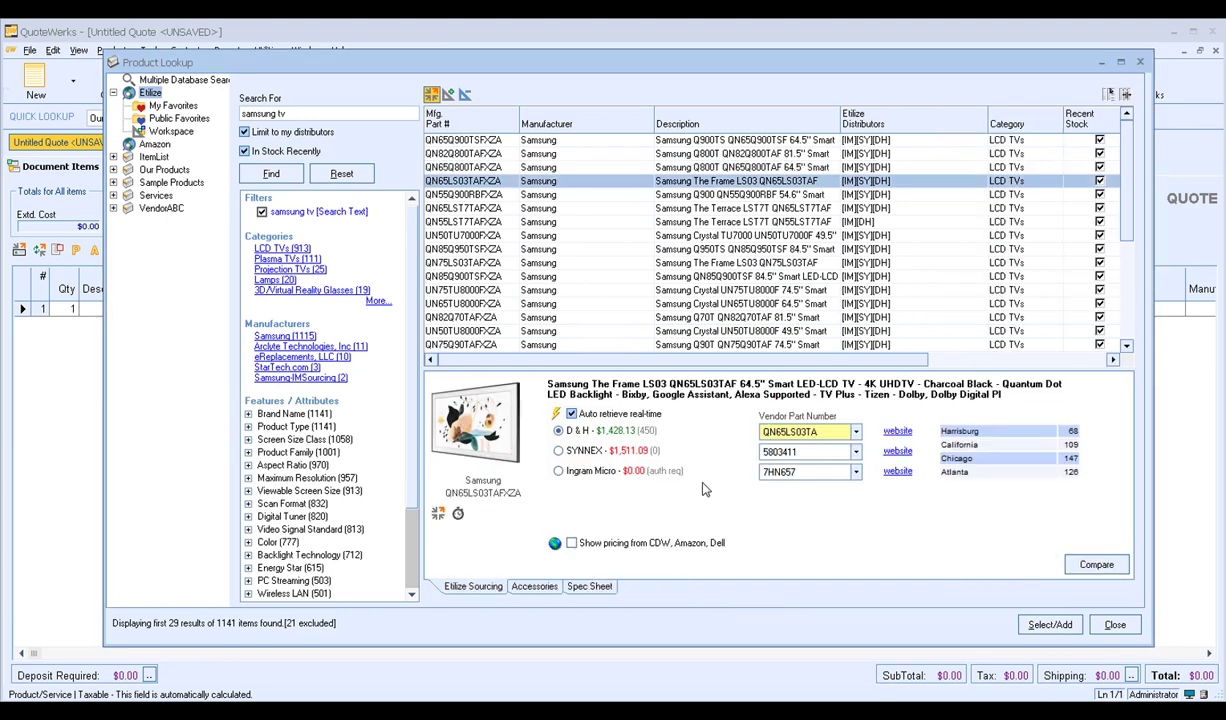
Step: Add the Samsung Q900 55-inch TV (QN55Q900RBFXZA) to the Workspace, then view Public Favorites
right_click(684, 188)
key("Escape")
left_click(688, 194)
right_click(712, 197)
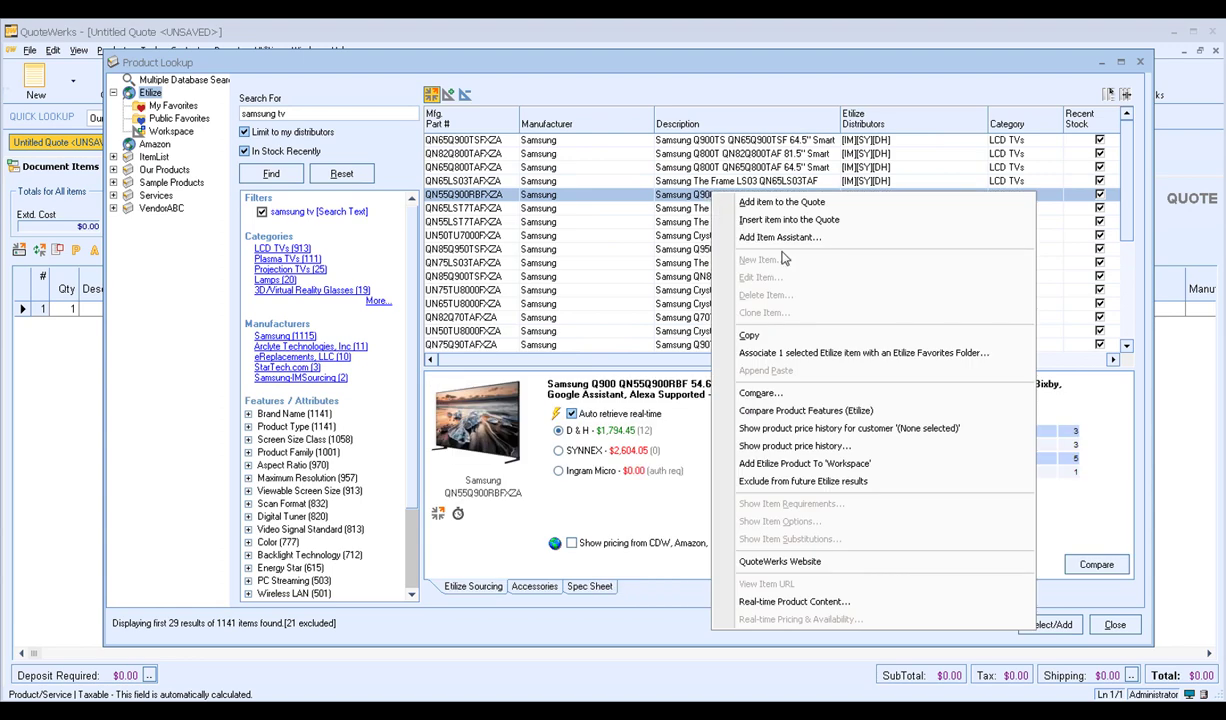
left_click(811, 464)
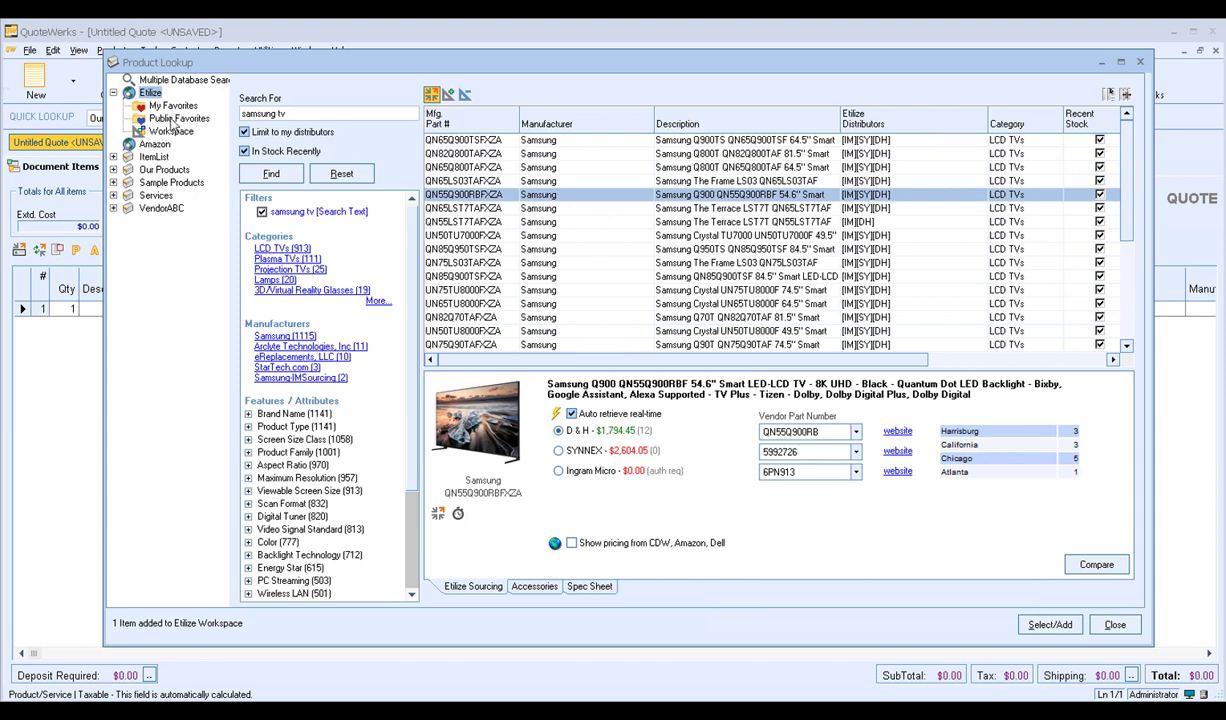
left_click(174, 119)
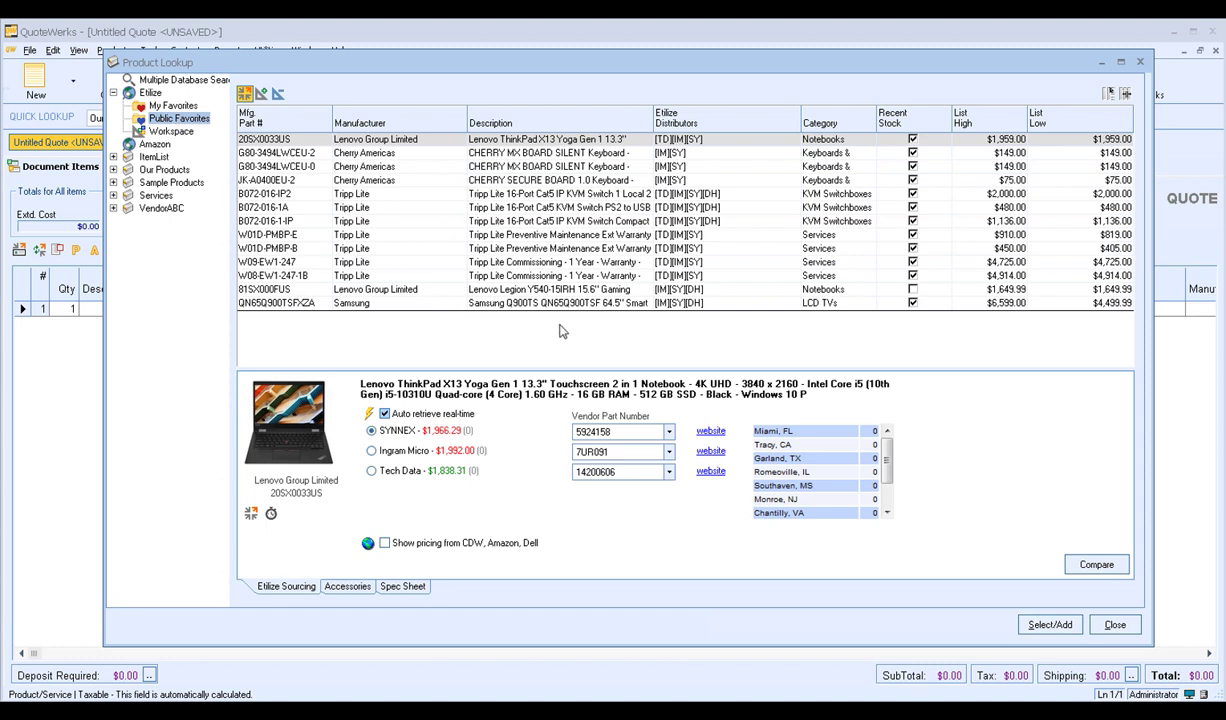
Step: Sort Public Favorites by Category and create a Services subfolder under it
left_click(794, 207)
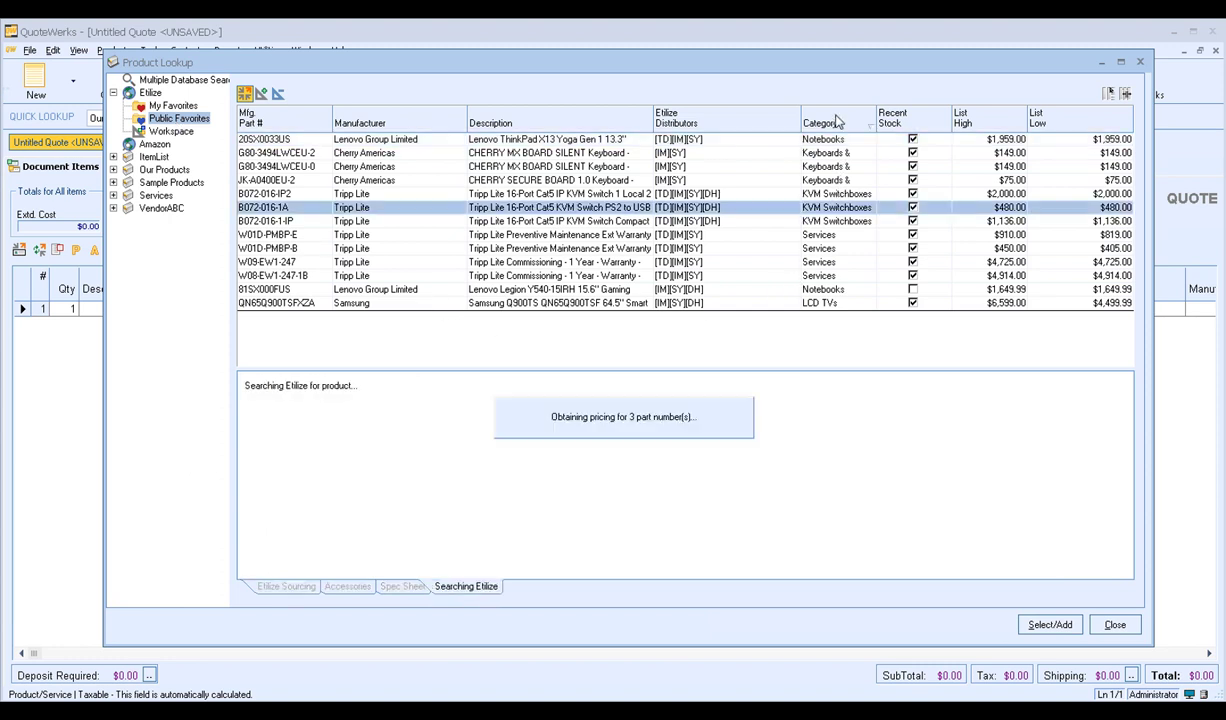
left_click(838, 120)
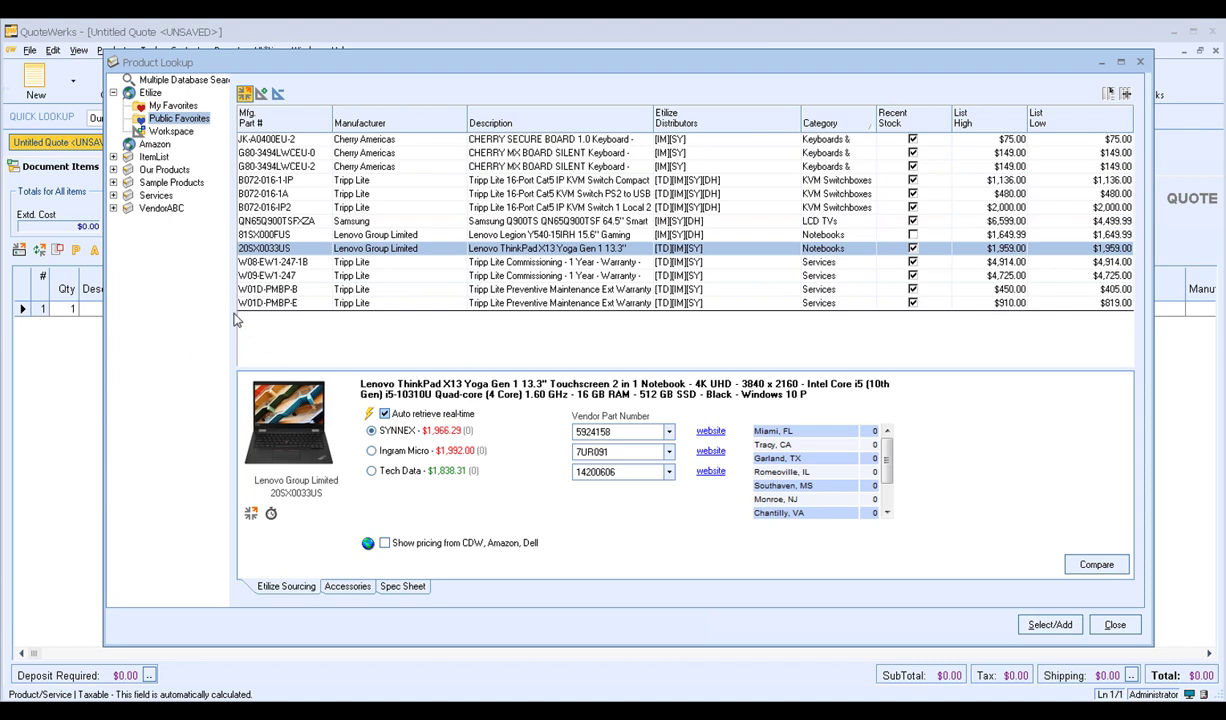
right_click(158, 121)
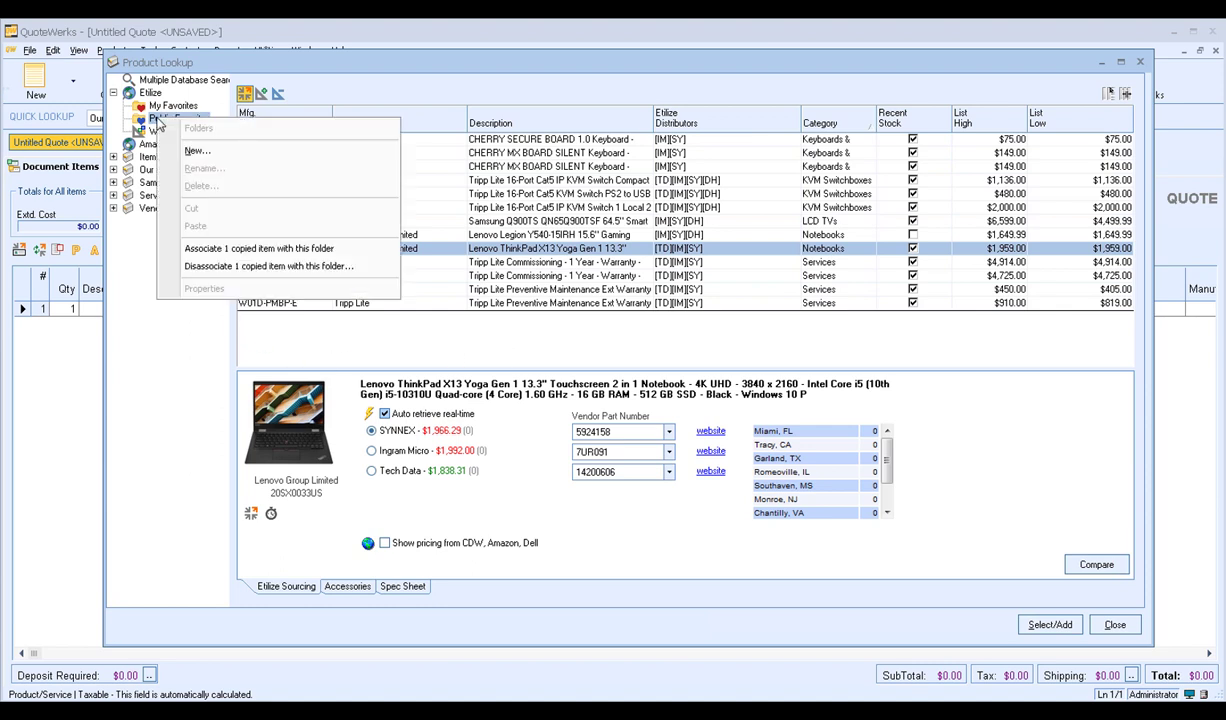
left_click(196, 151)
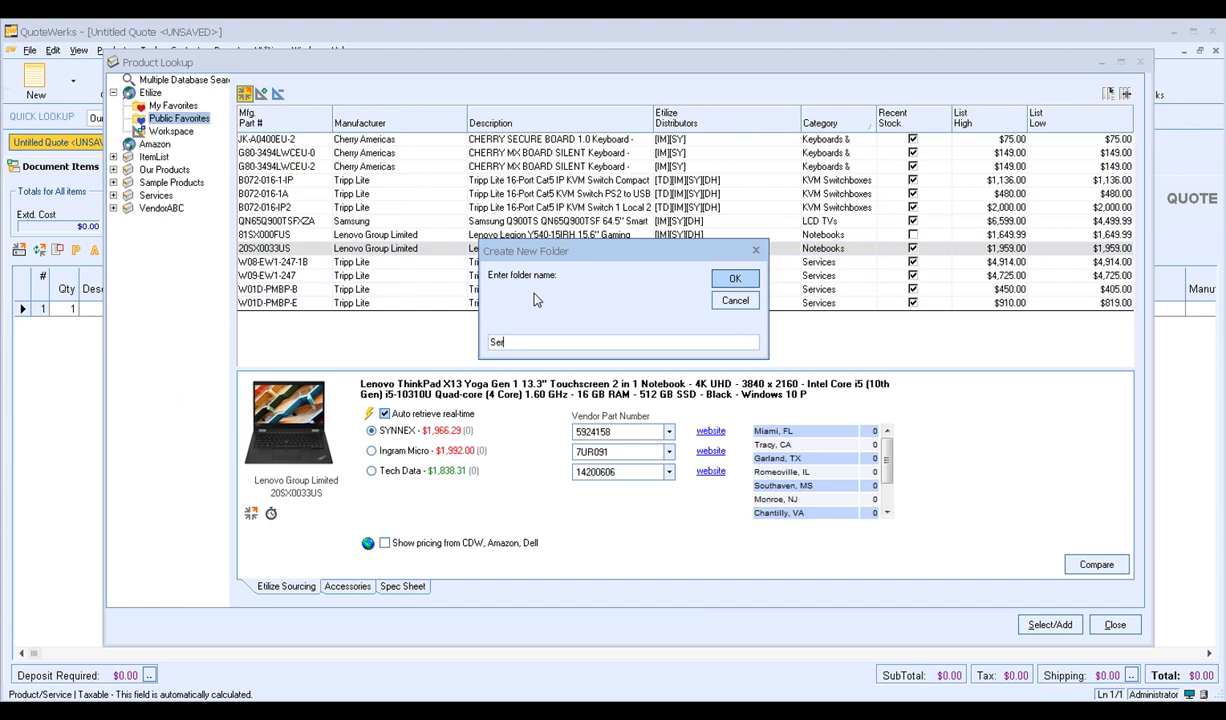
type("Services")
left_click(734, 278)
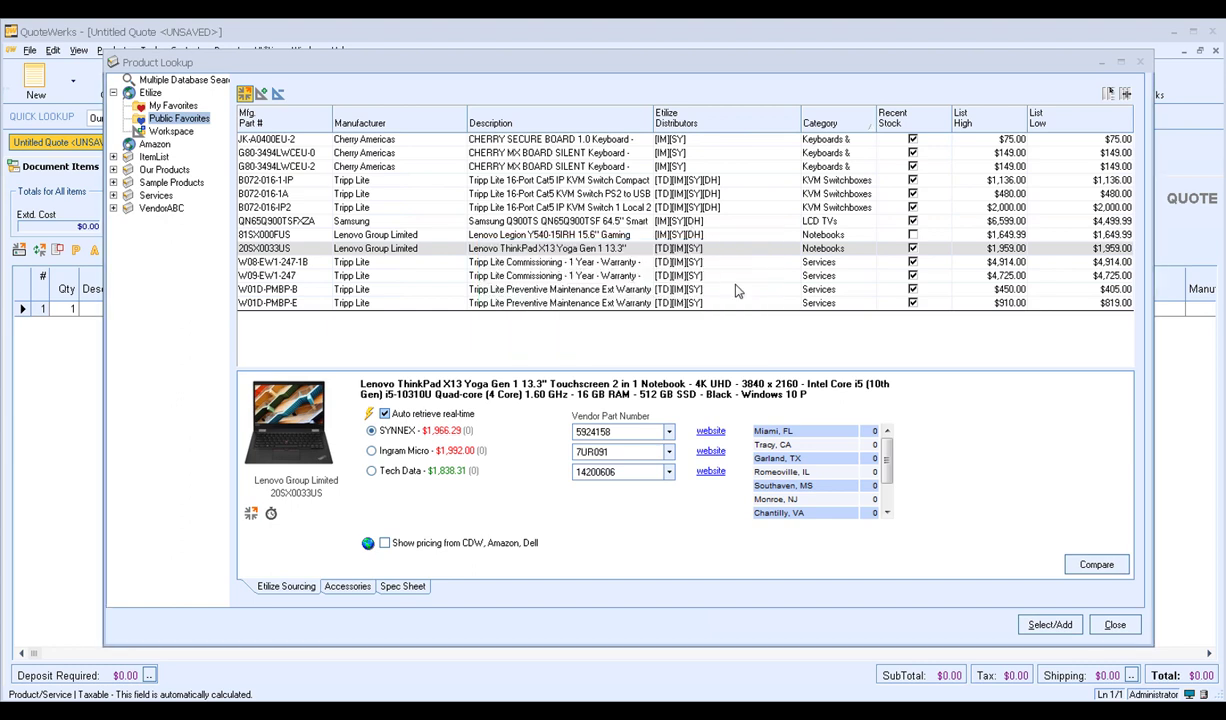
left_click(123, 118)
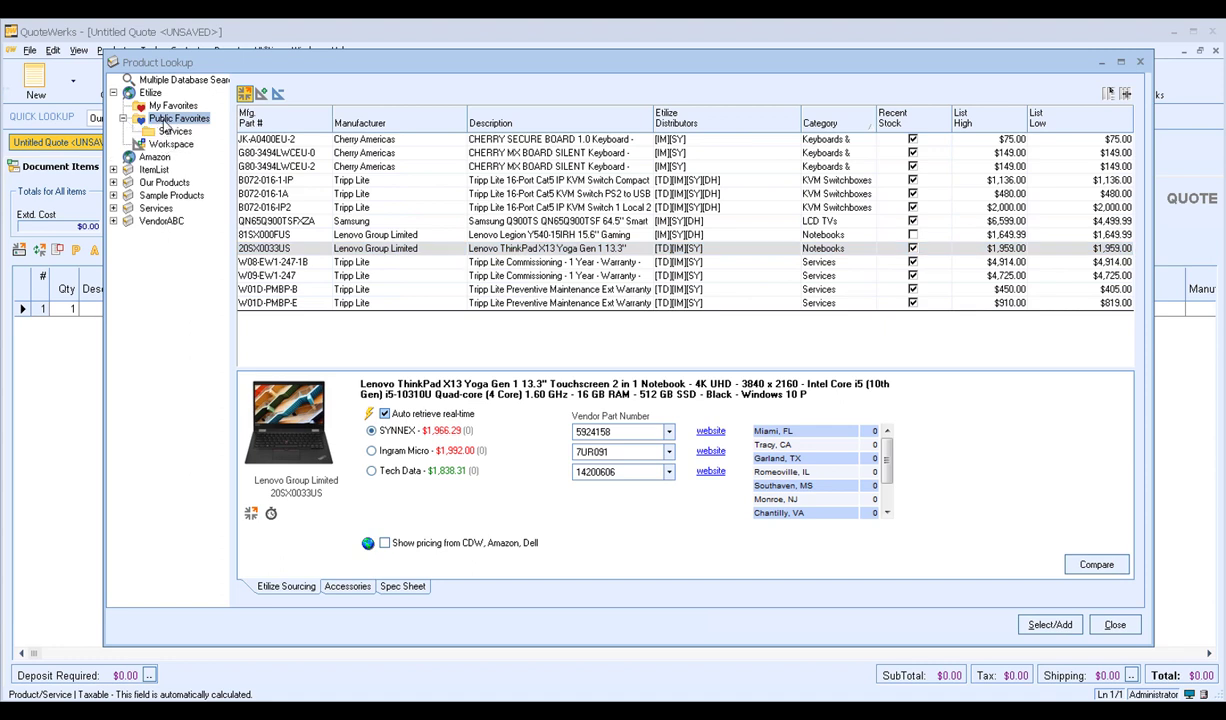
Step: Add Notebooks and Switches subfolders, then select the three Tripp Lite KVM switches
right_click(163, 122)
left_click(196, 152)
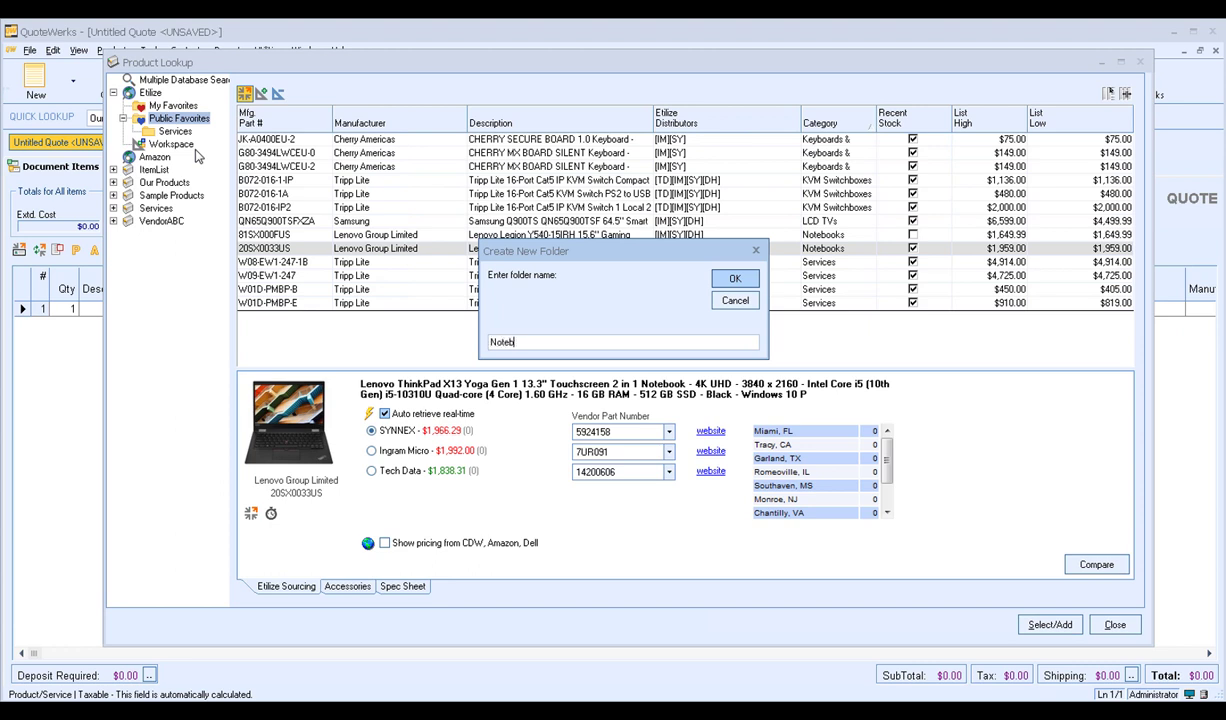
left_click(734, 278)
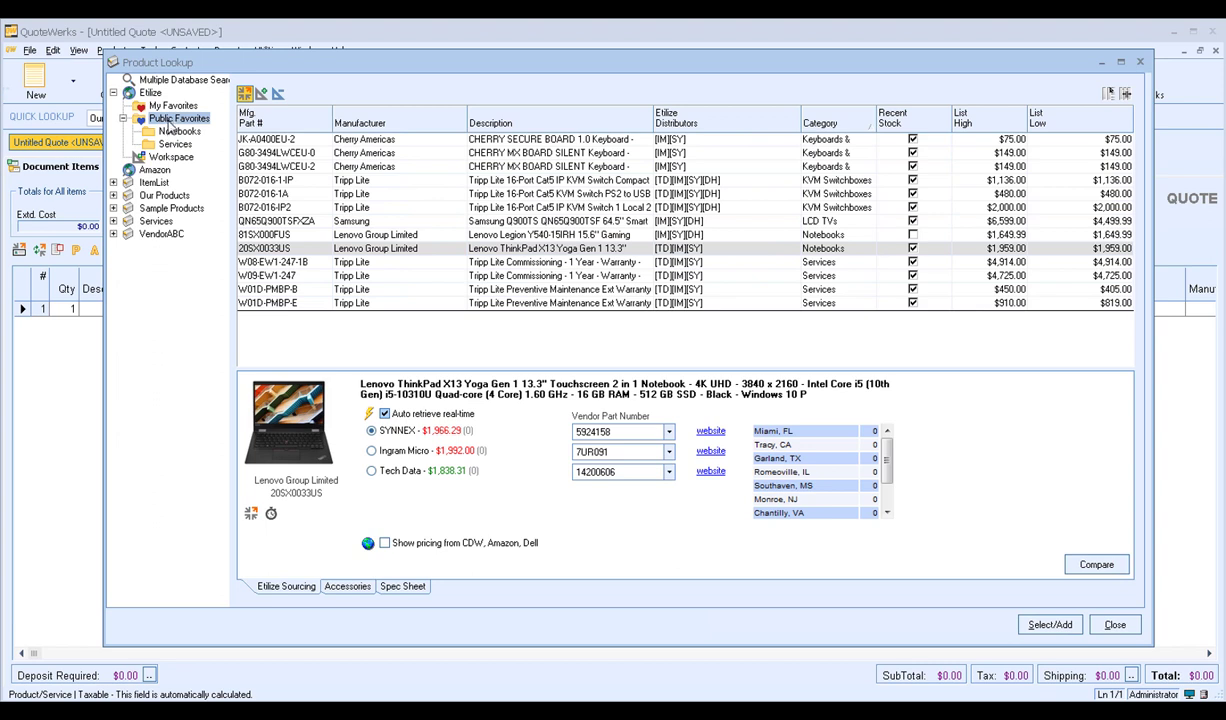
right_click(168, 120)
left_click(208, 148)
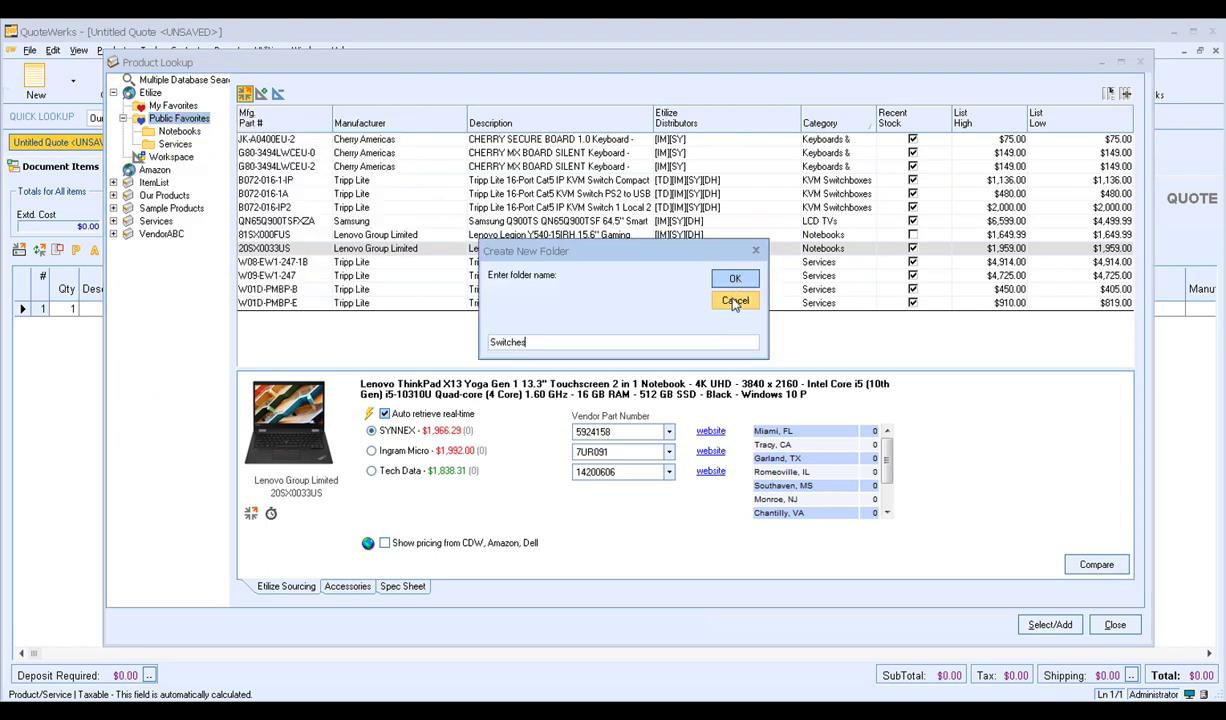
left_click(734, 278)
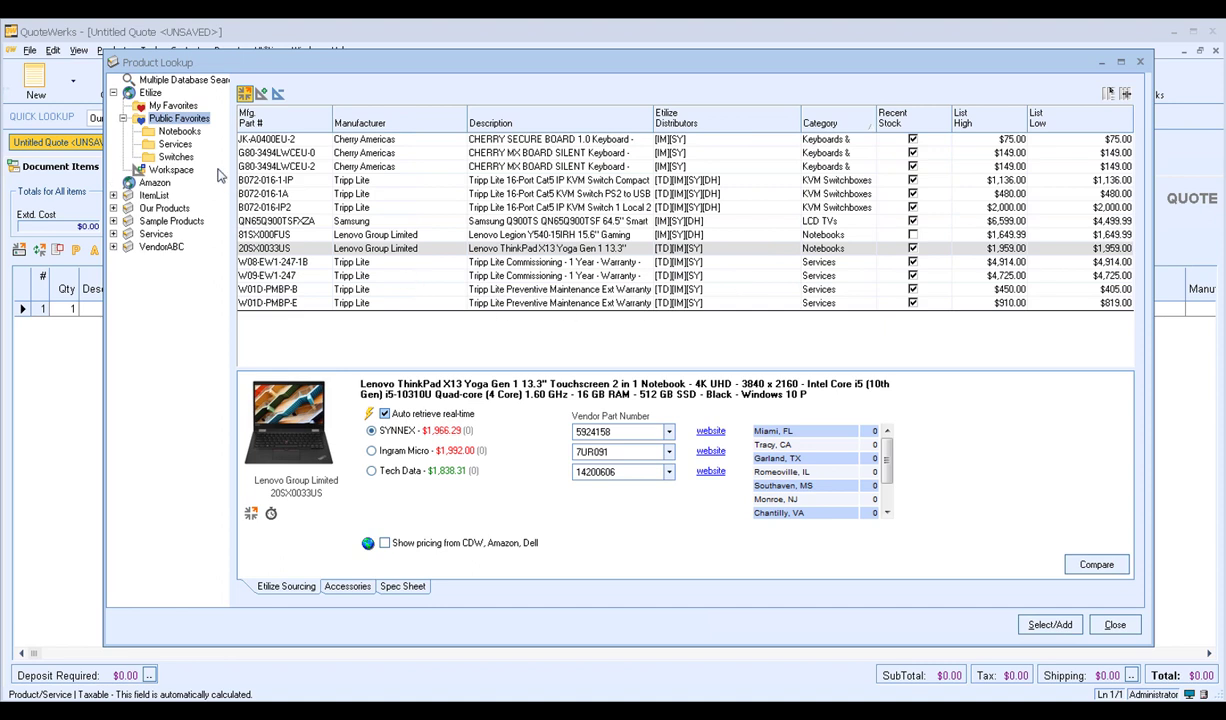
left_click(786, 182)
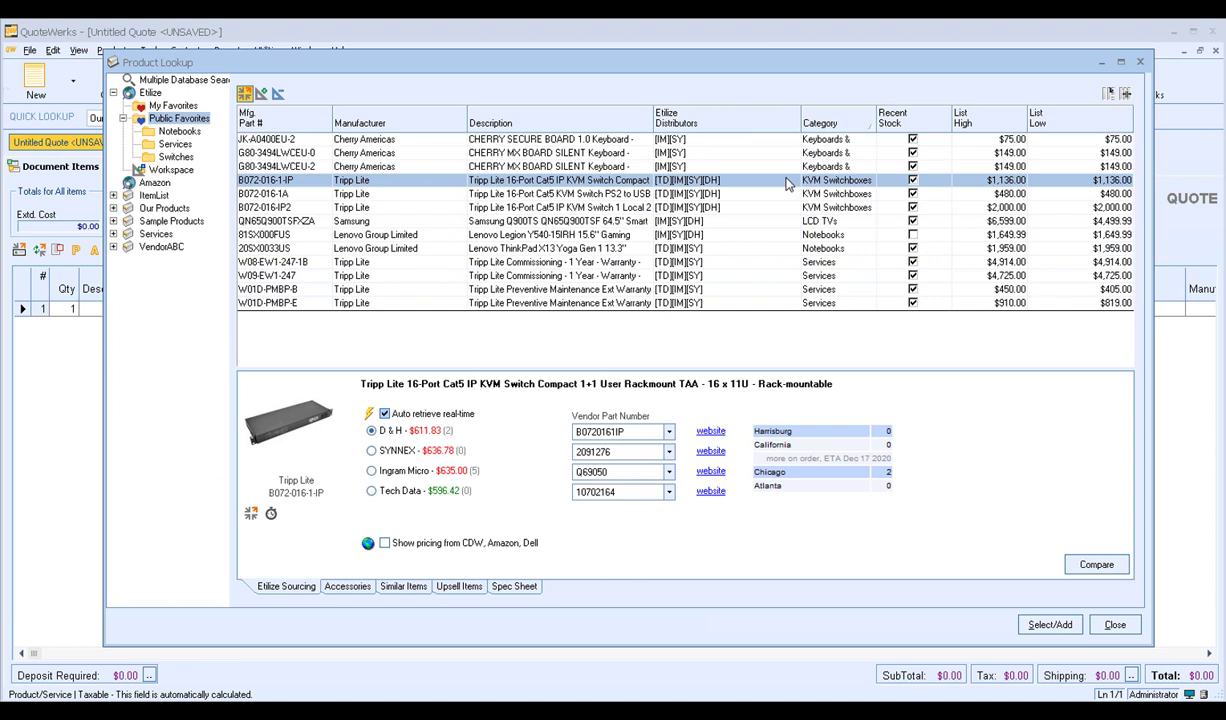
left_click(770, 208, "shift")
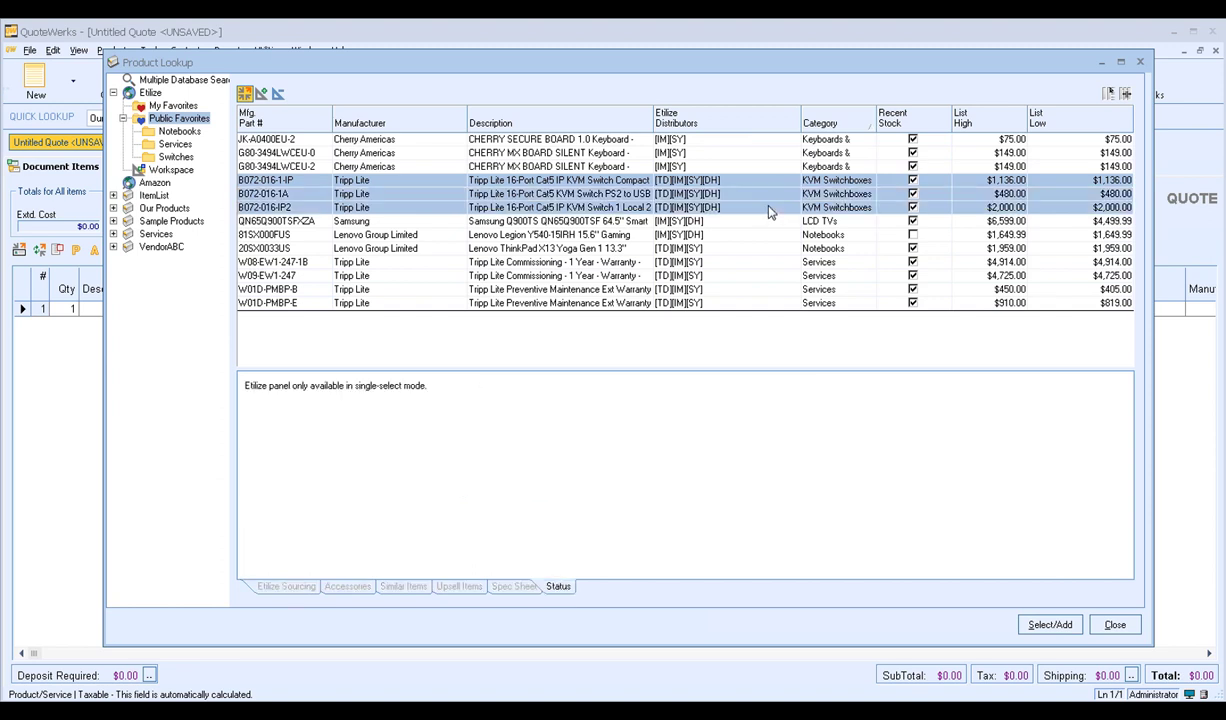
Step: Associate the three Tripp Lite KVM switches with the Switches folder and view its contents
right_click(769, 207)
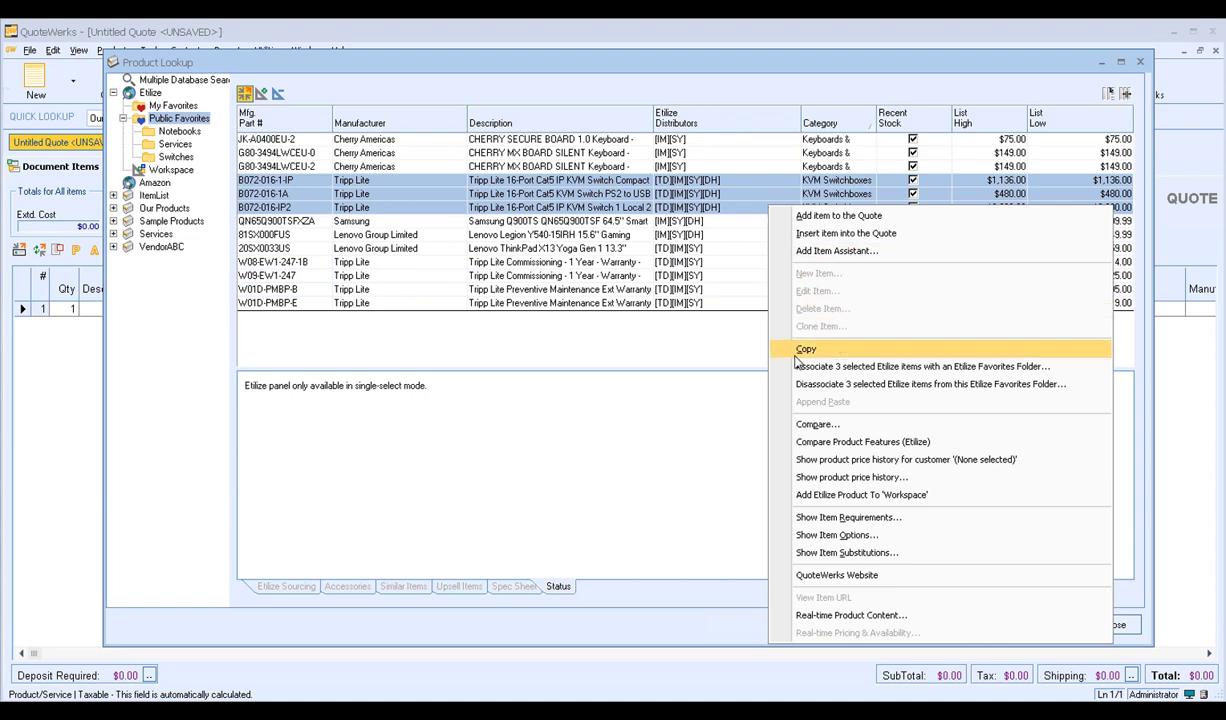
left_click(868, 367)
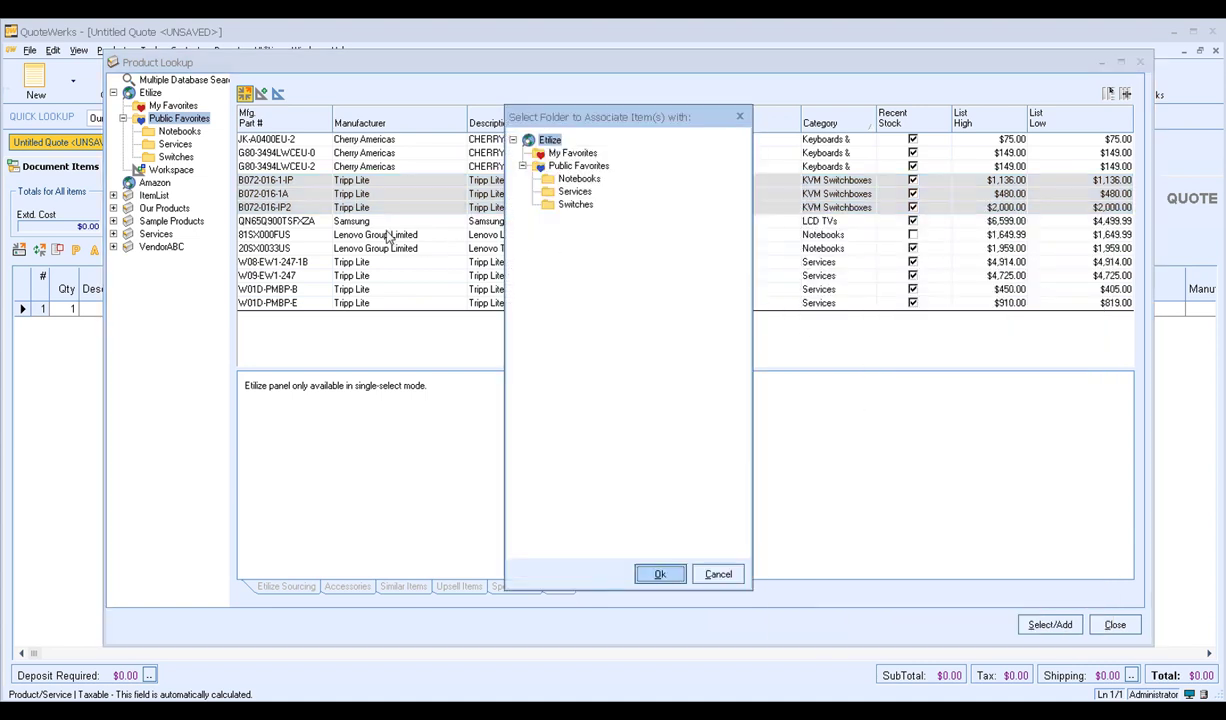
left_click(575, 205)
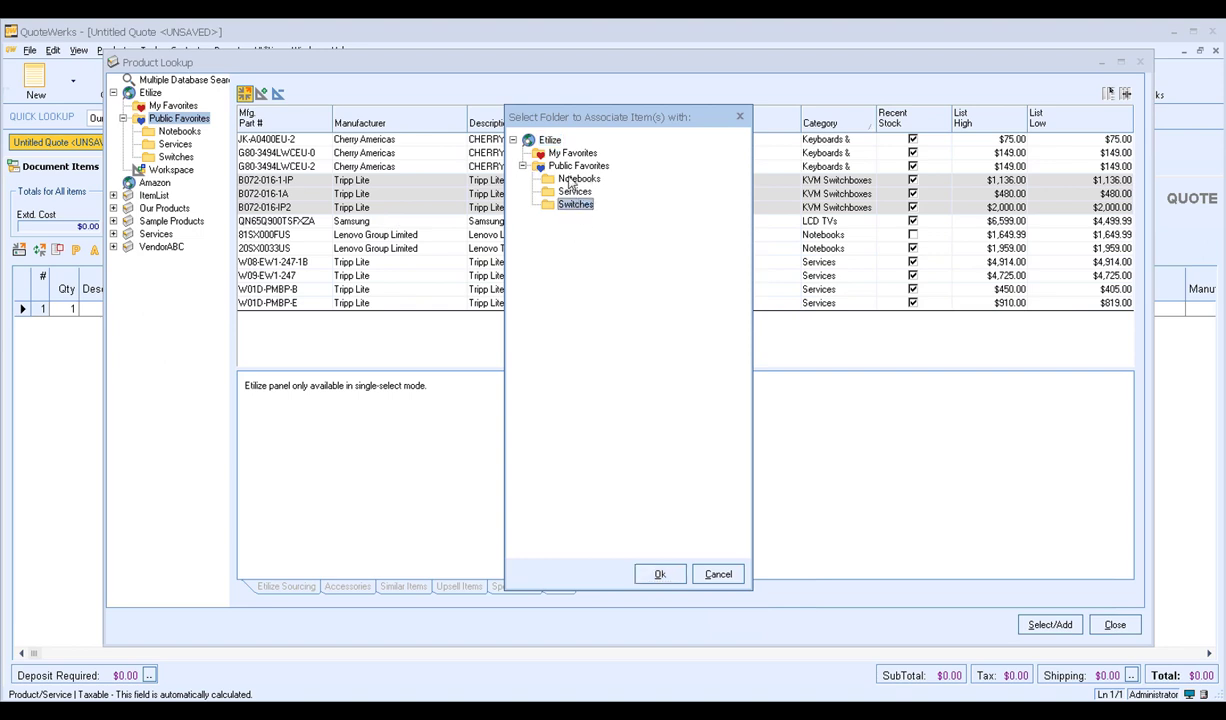
left_click(660, 575)
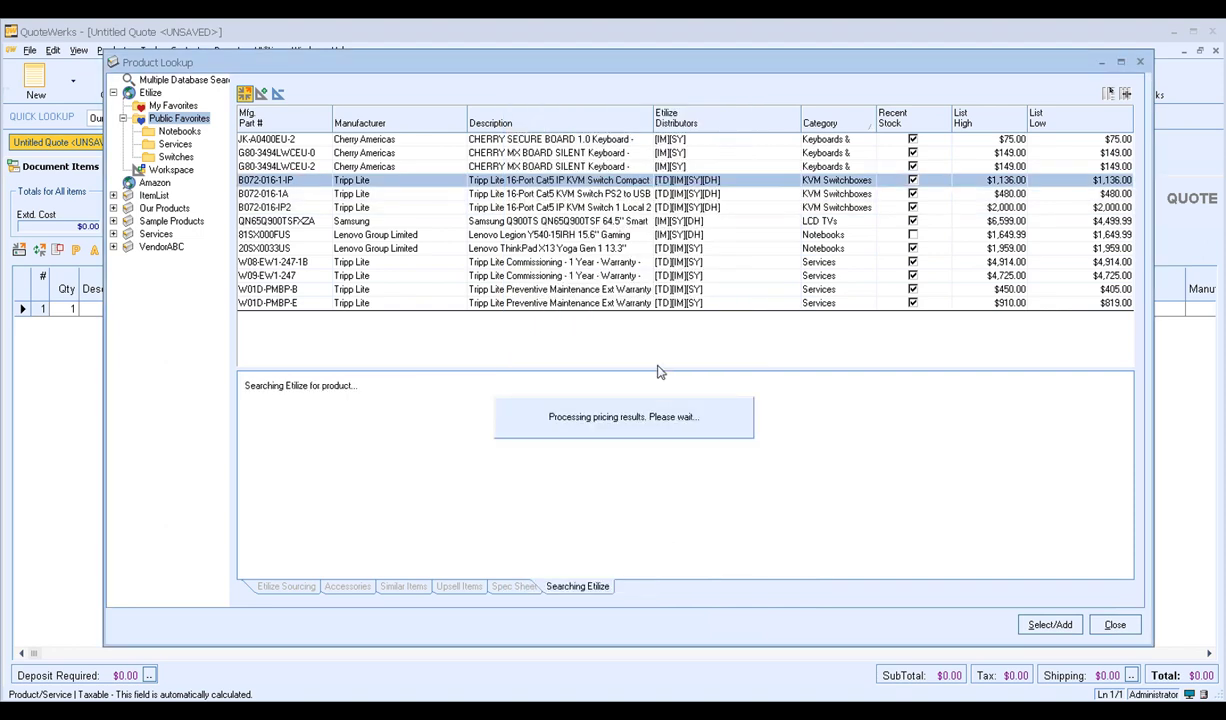
key("Down")
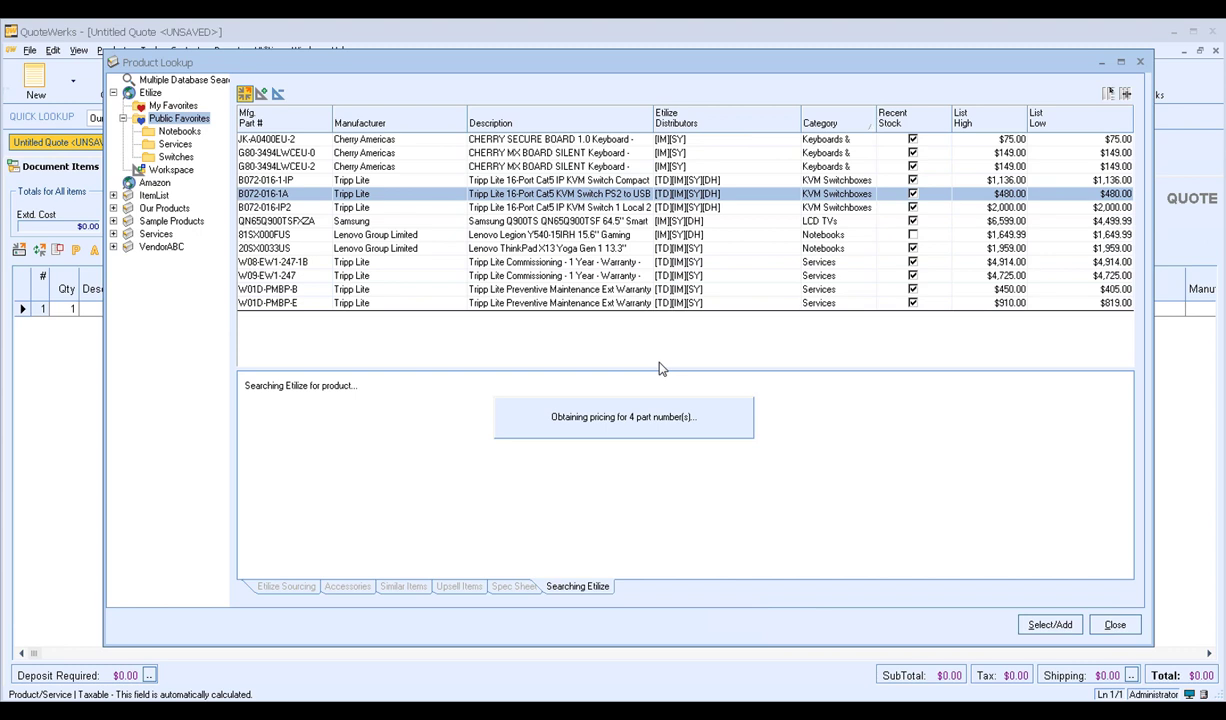
key("Down")
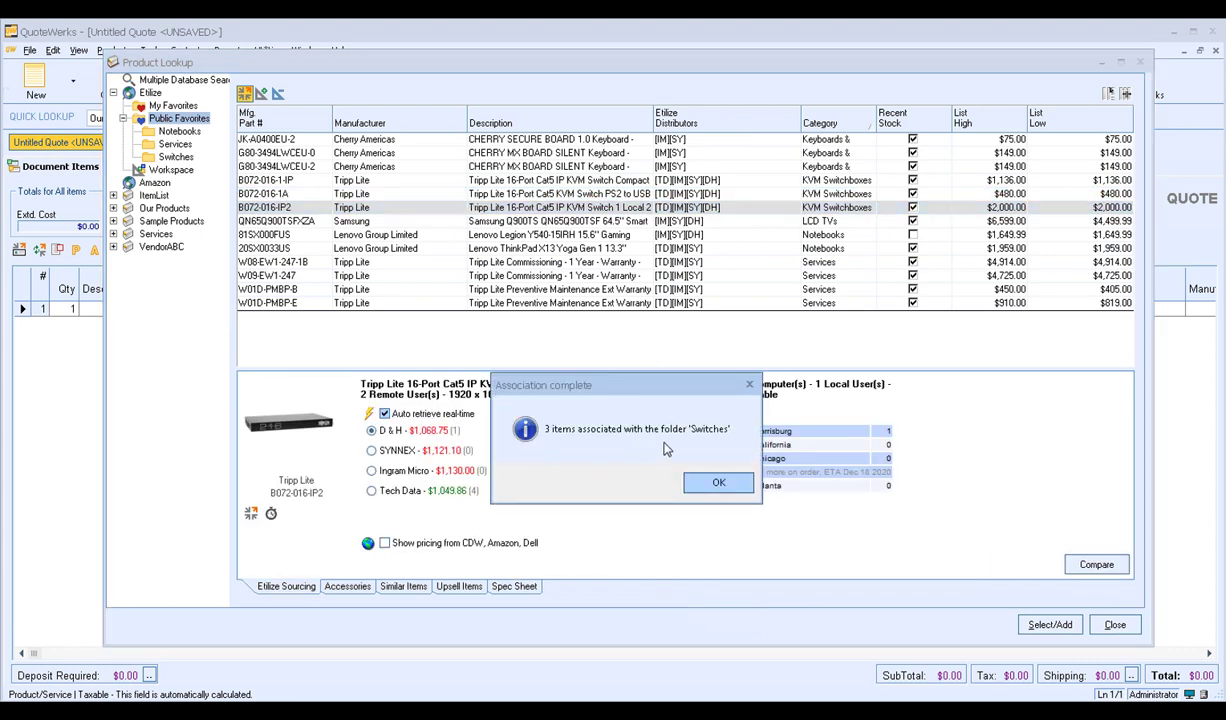
left_click(718, 485)
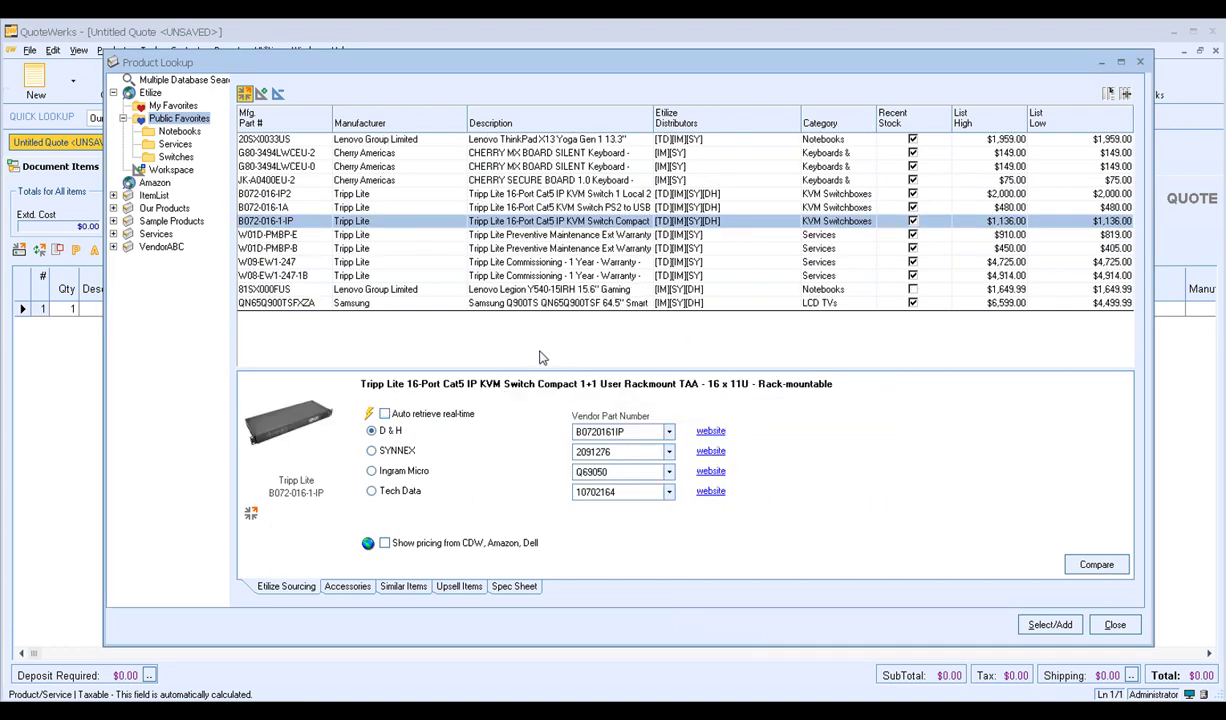
left_click(175, 157)
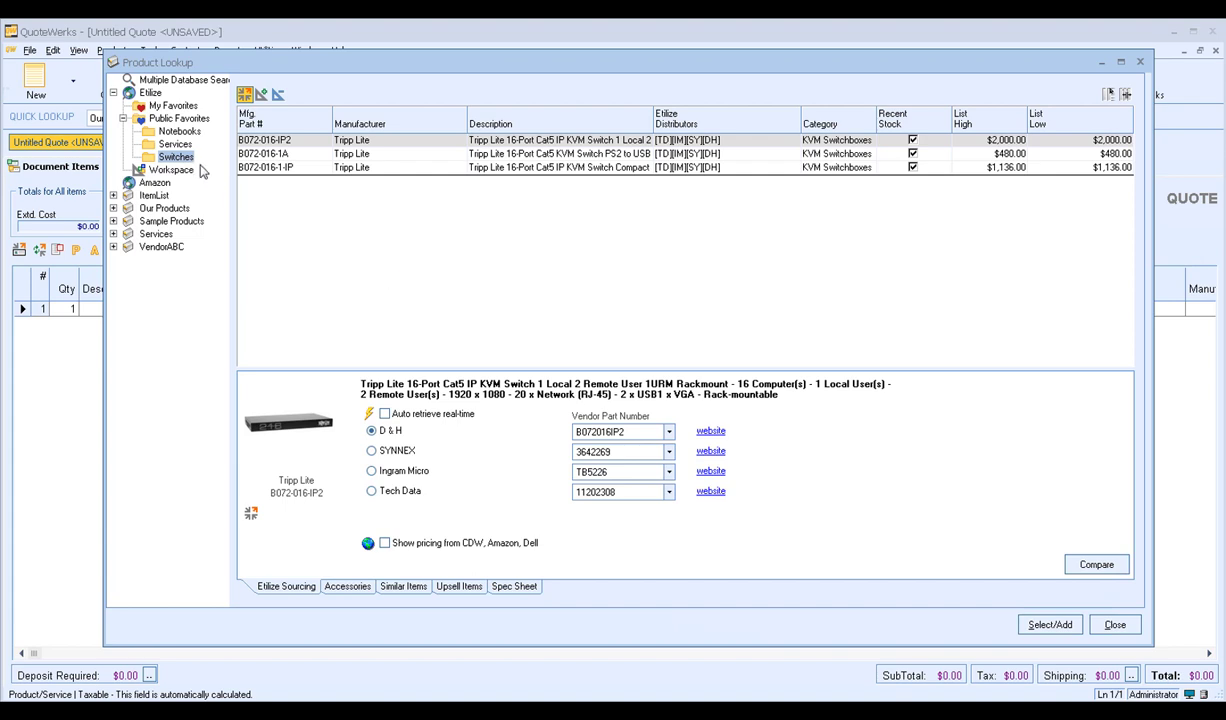
left_click(181, 119)
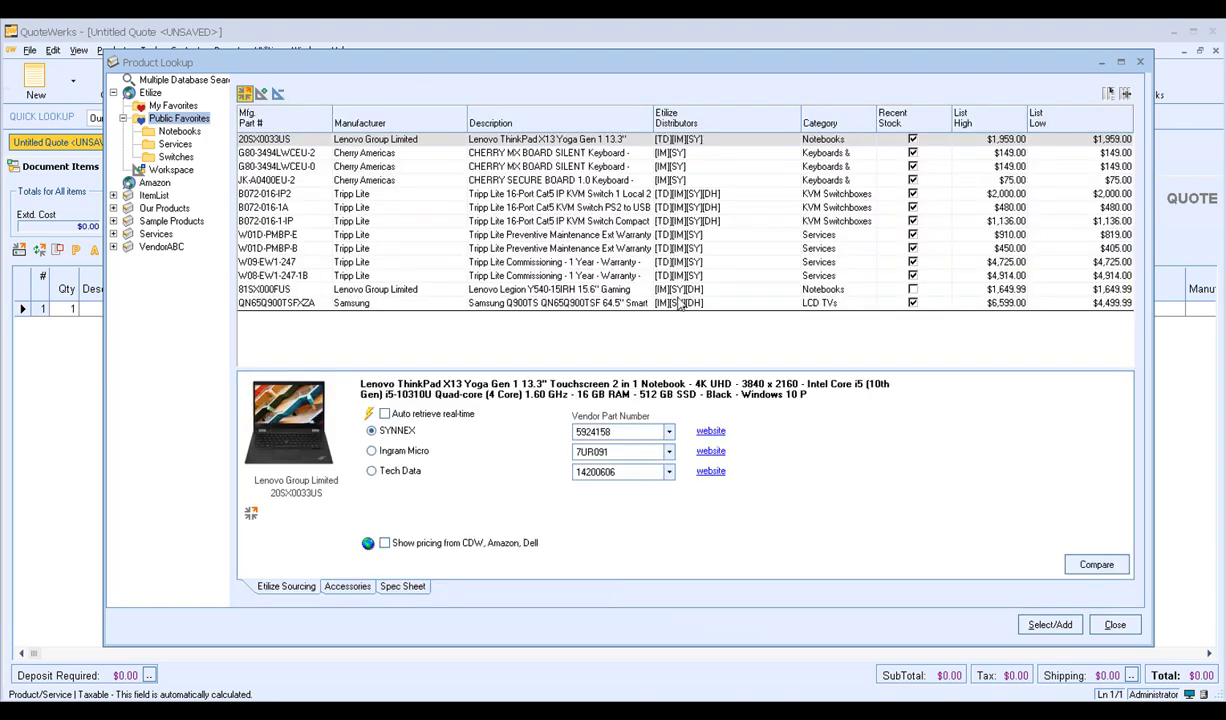
left_click(660, 287)
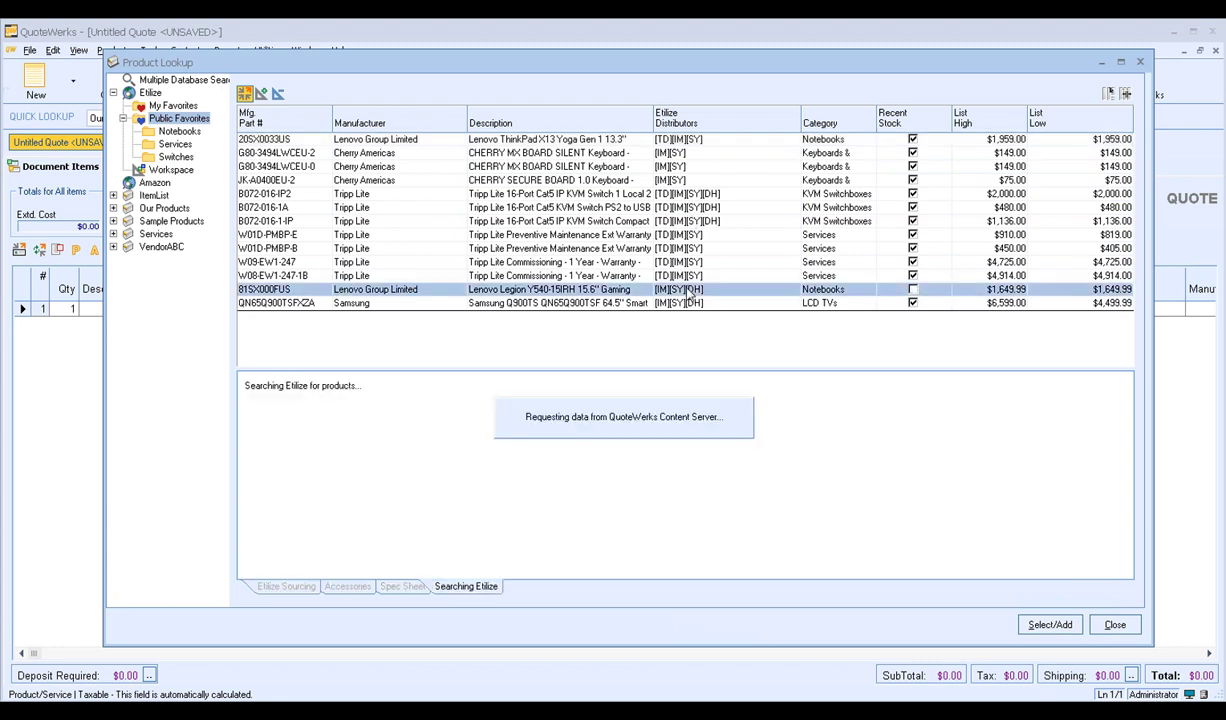
left_click(713, 141, "ctrl")
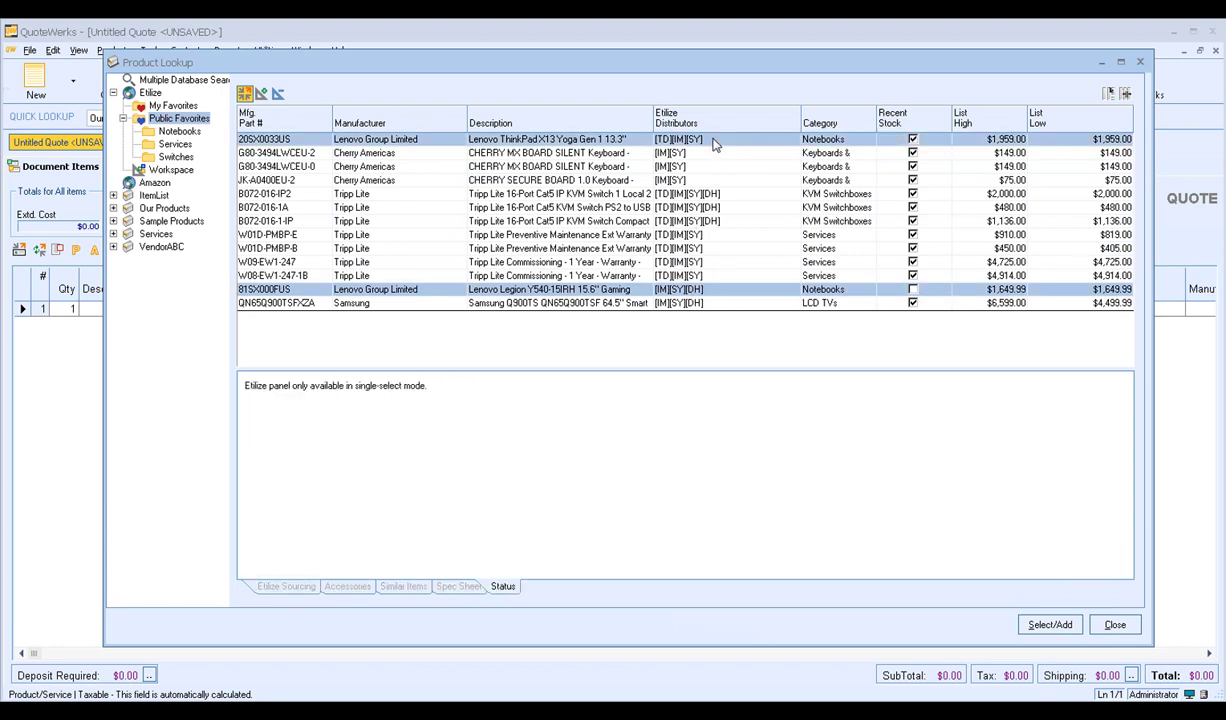
Step: Associate the Lenovo ThinkPad X13 Yoga and Legion notebooks with Notebooks, then check the folder
right_click(714, 144)
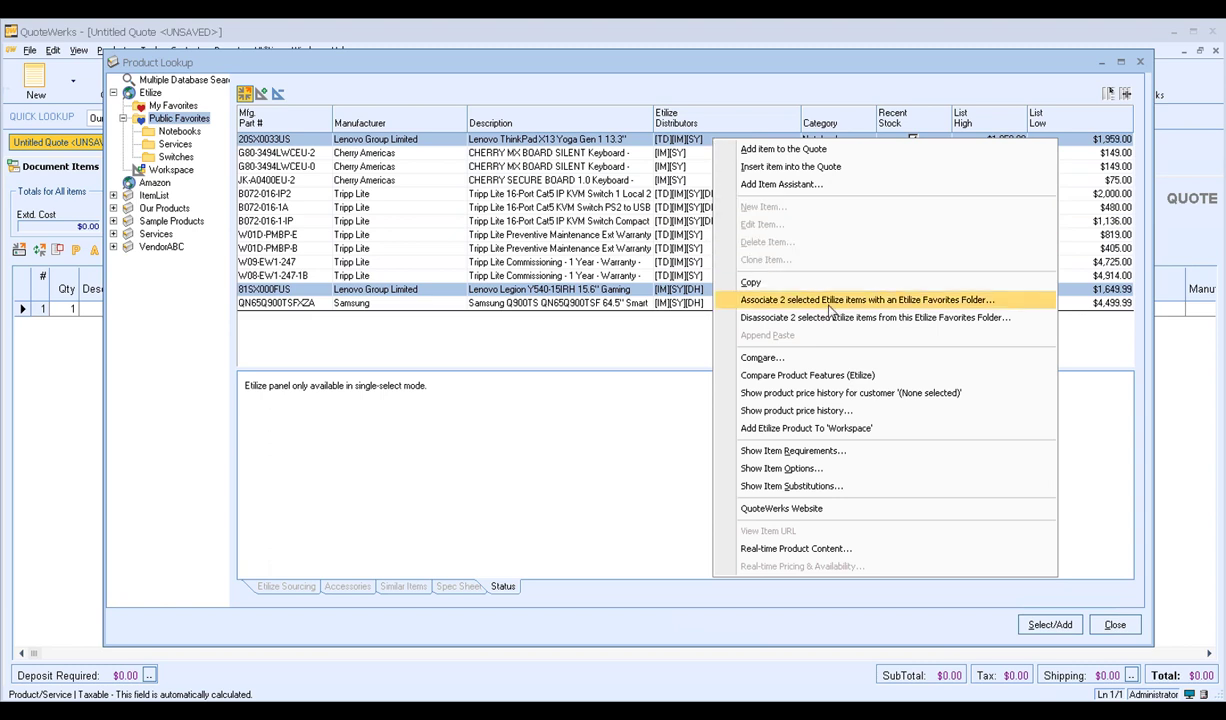
left_click(833, 302)
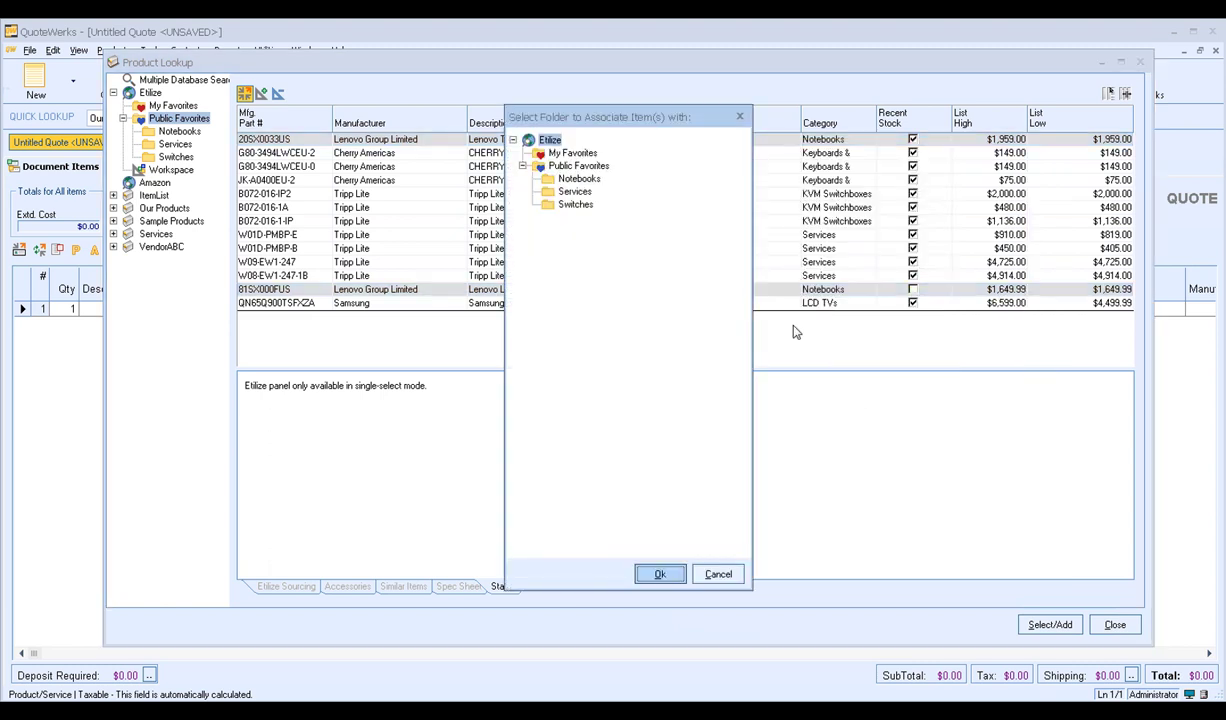
left_click(562, 178)
left_click(657, 574)
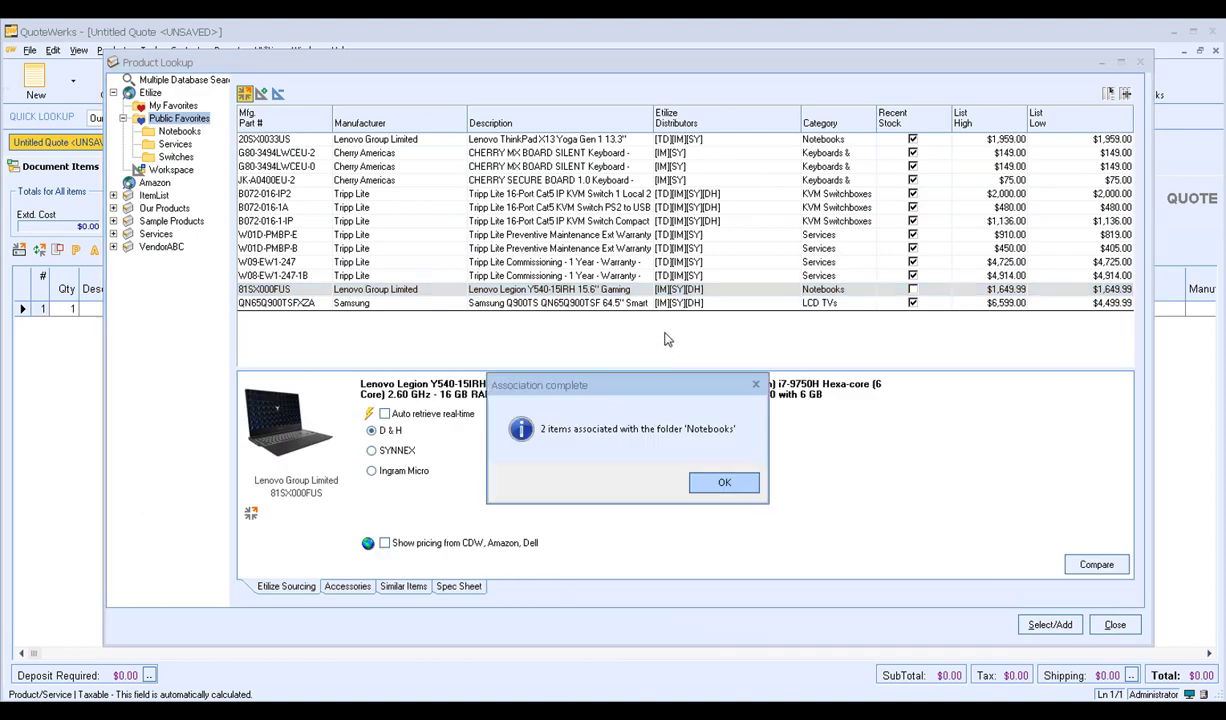
left_click(705, 482)
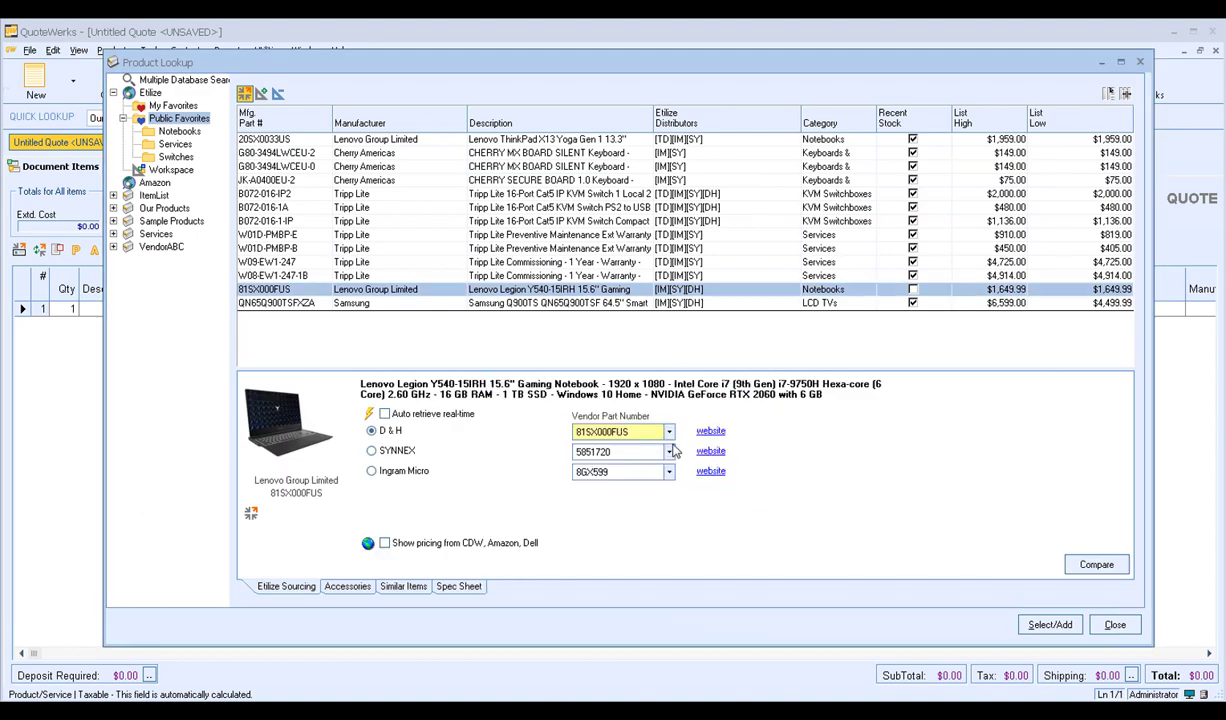
left_click(176, 131)
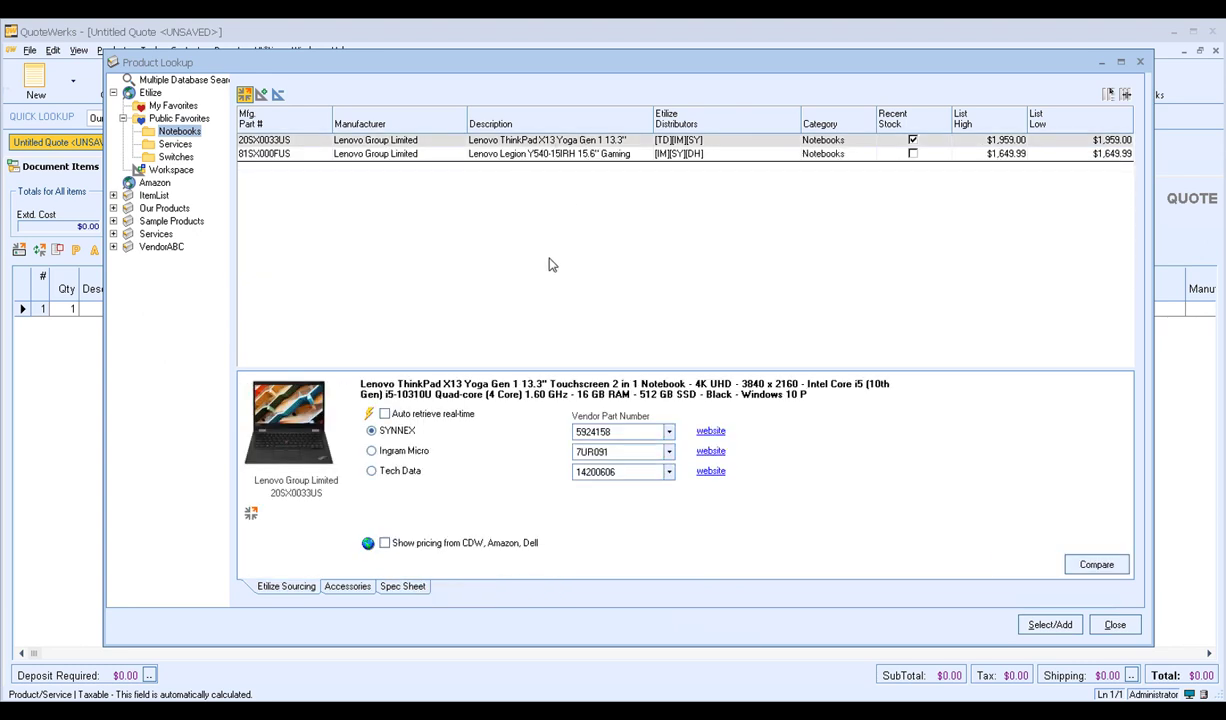
left_click(179, 118)
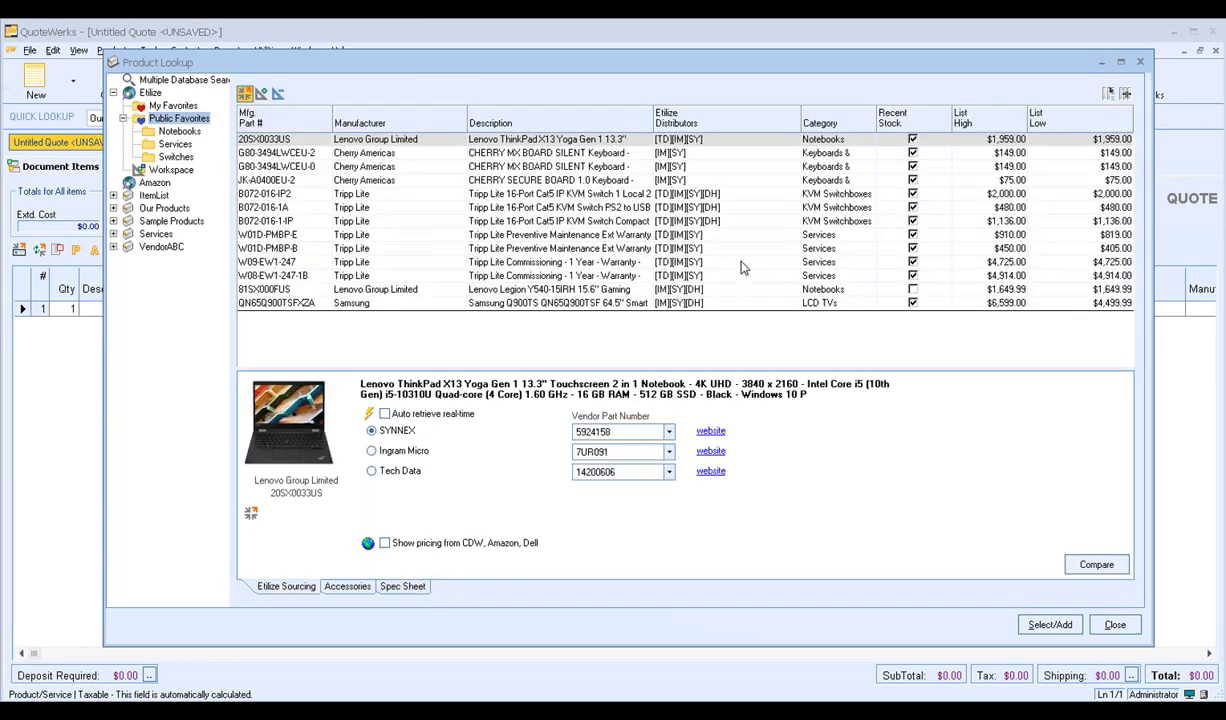
left_click(715, 237)
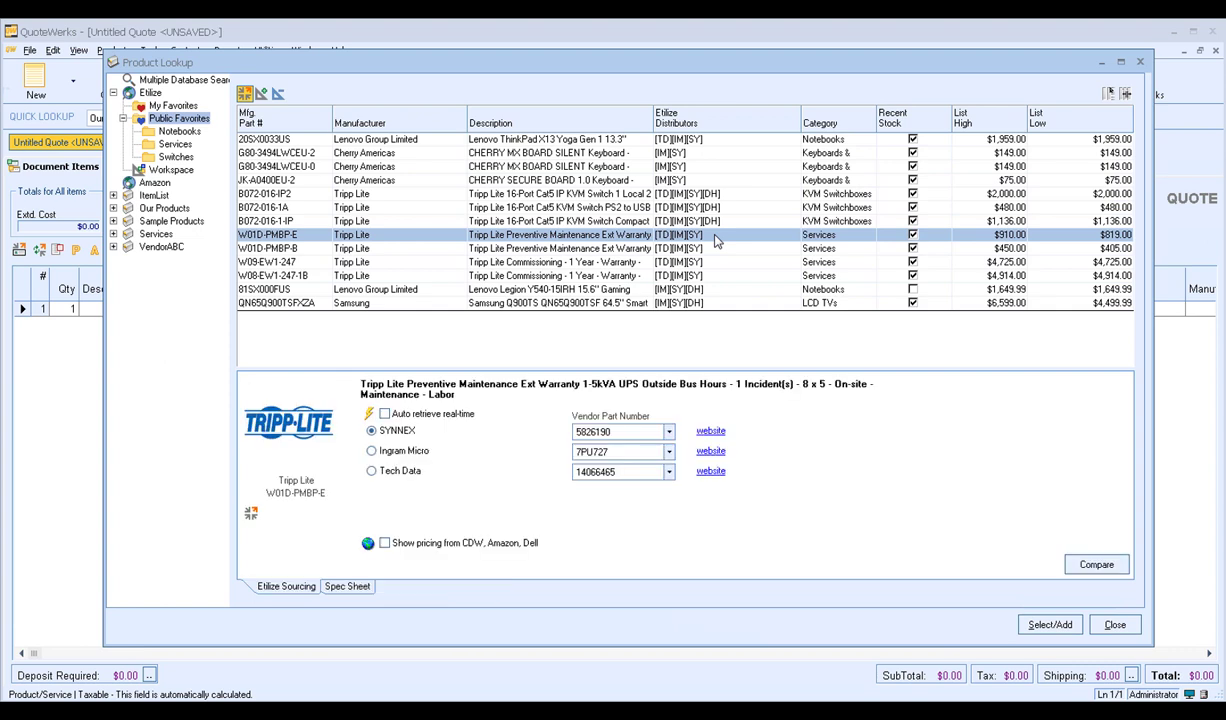
Step: Associate the four Tripp Lite service items with Public Favorites > Services, check Services, then return to Notebooks
left_click(711, 276, "shift")
right_click(711, 278)
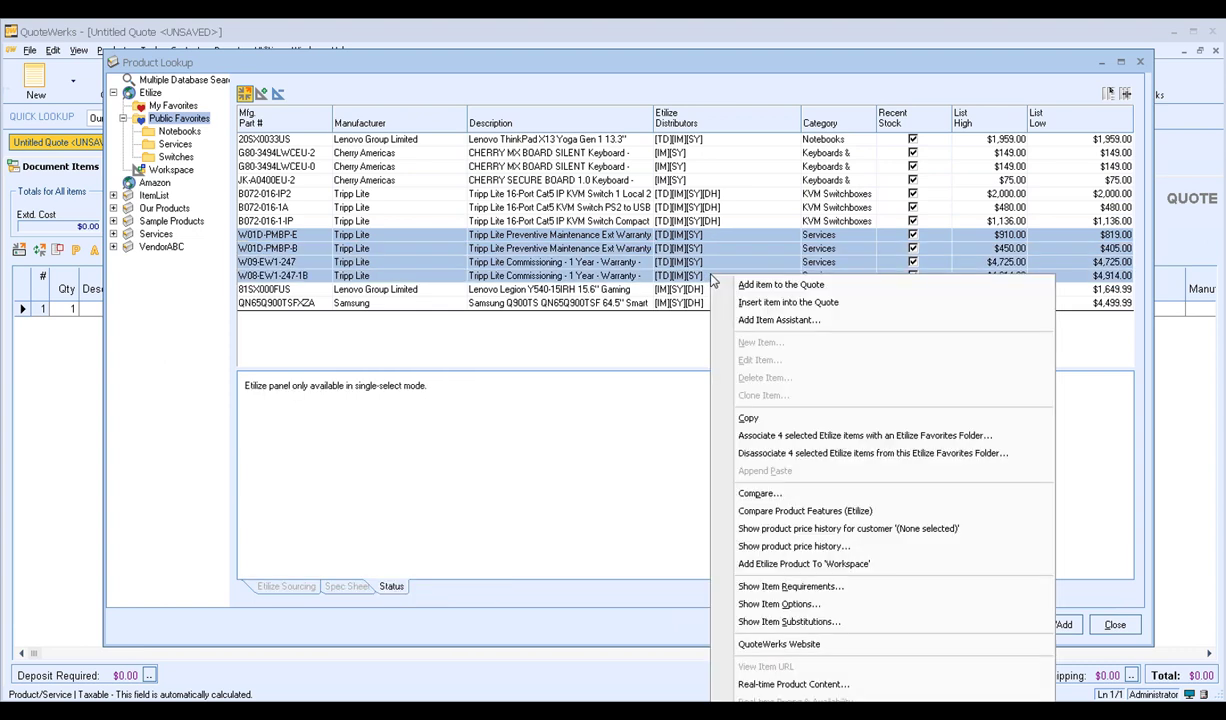
left_click(801, 436)
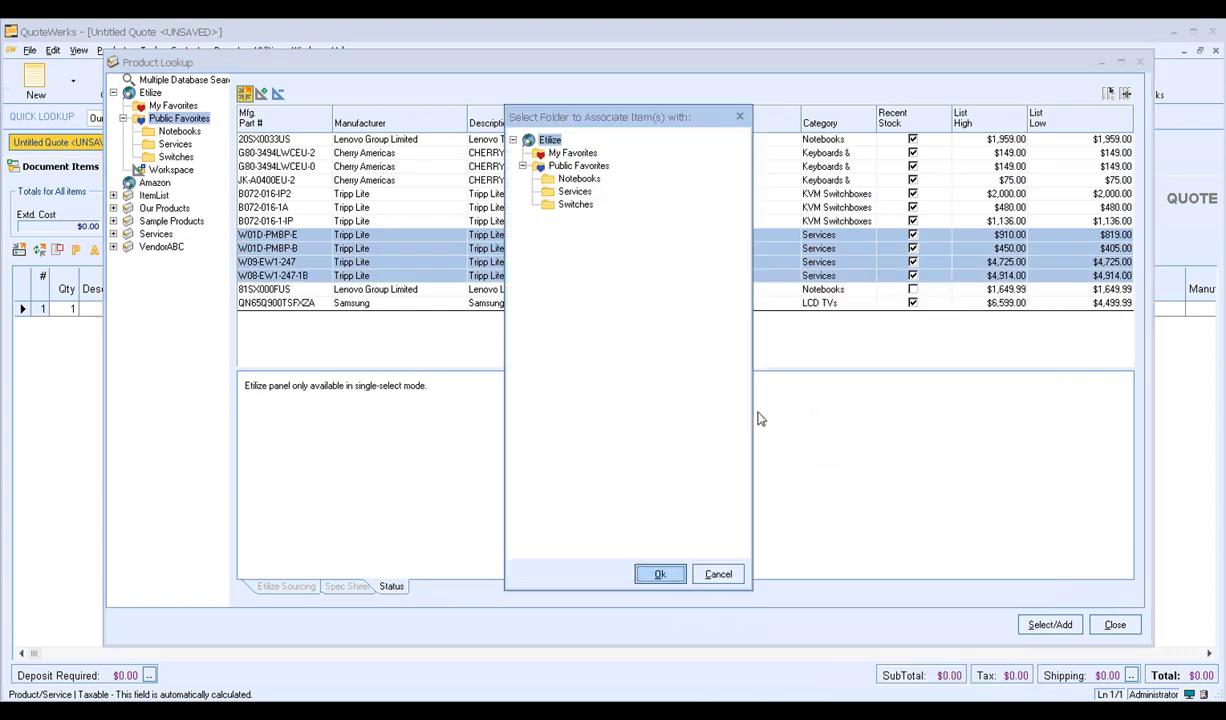
left_click(557, 190)
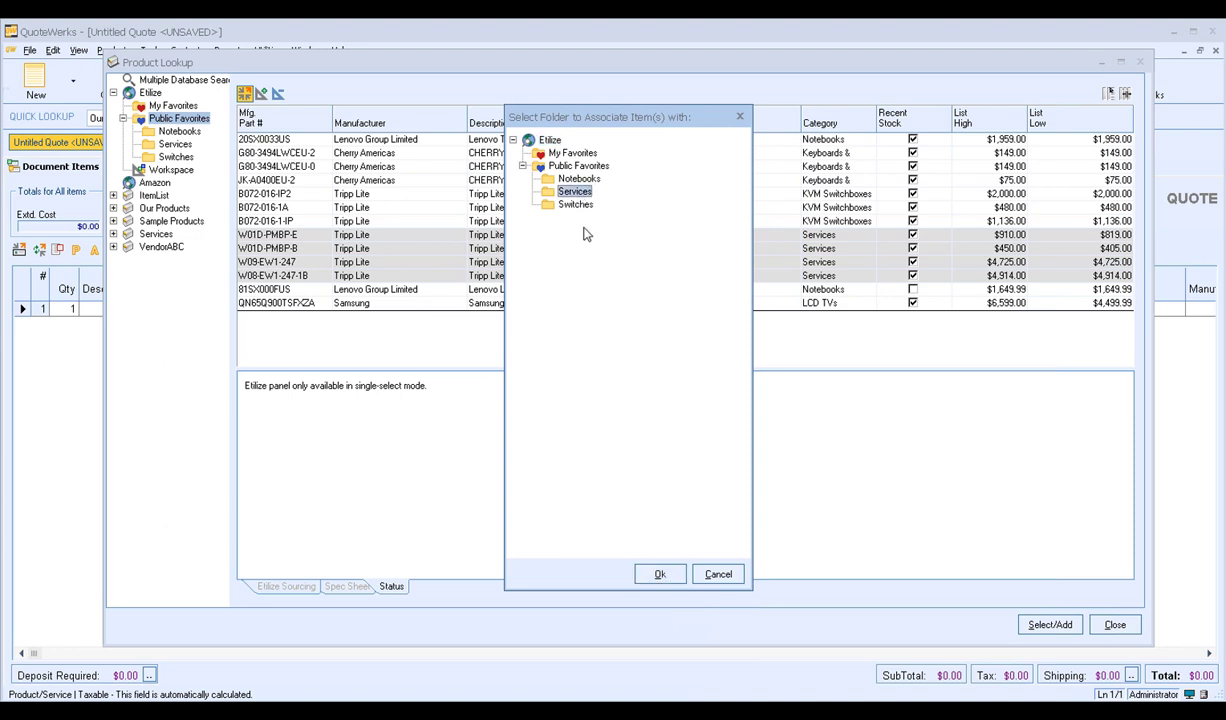
left_click(658, 573)
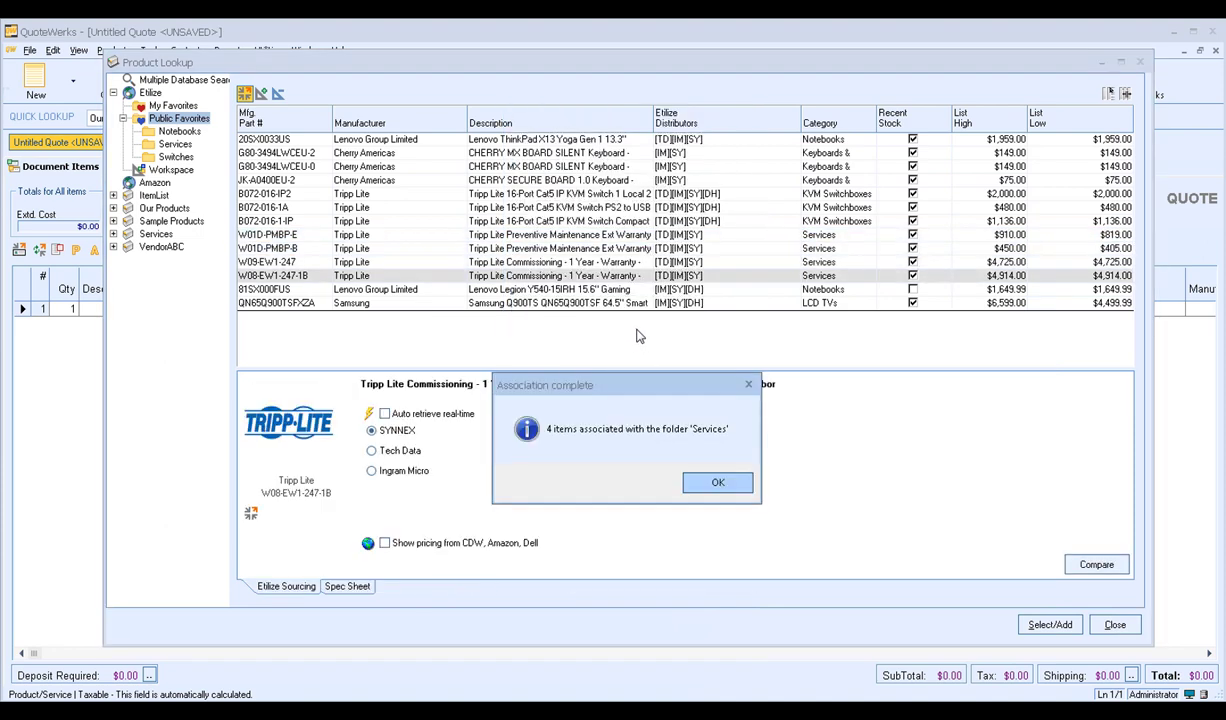
left_click(718, 484)
left_click(172, 144)
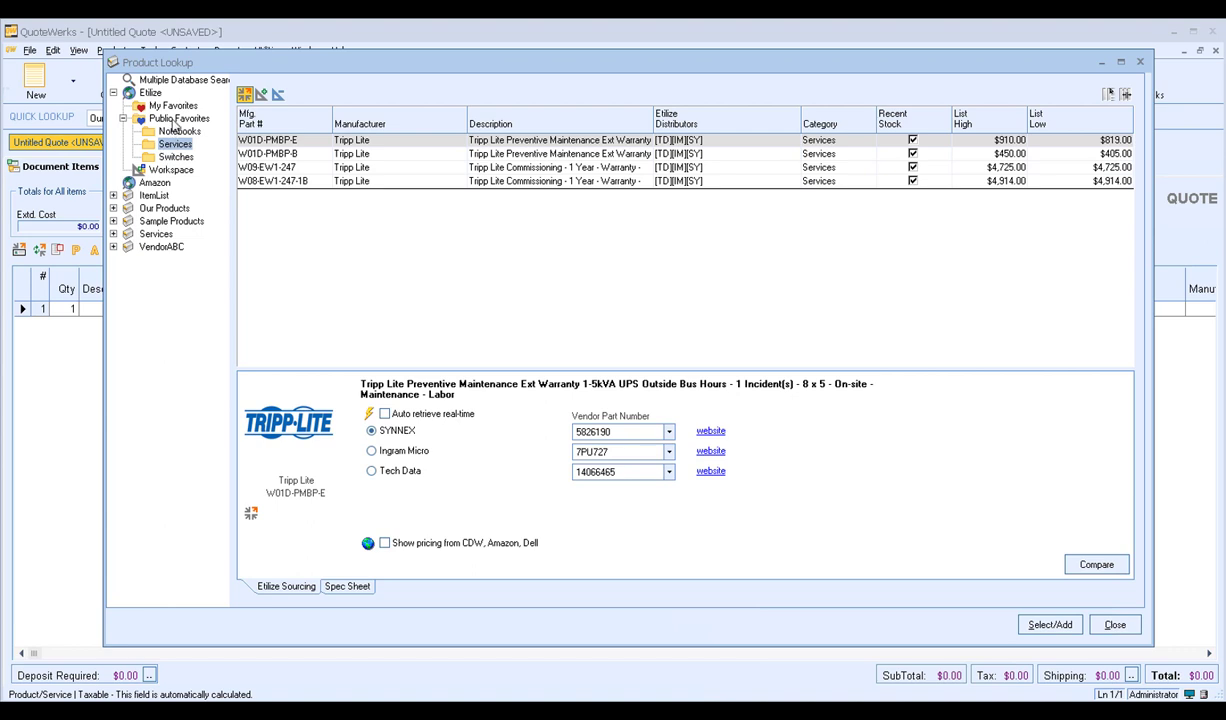
left_click(178, 132)
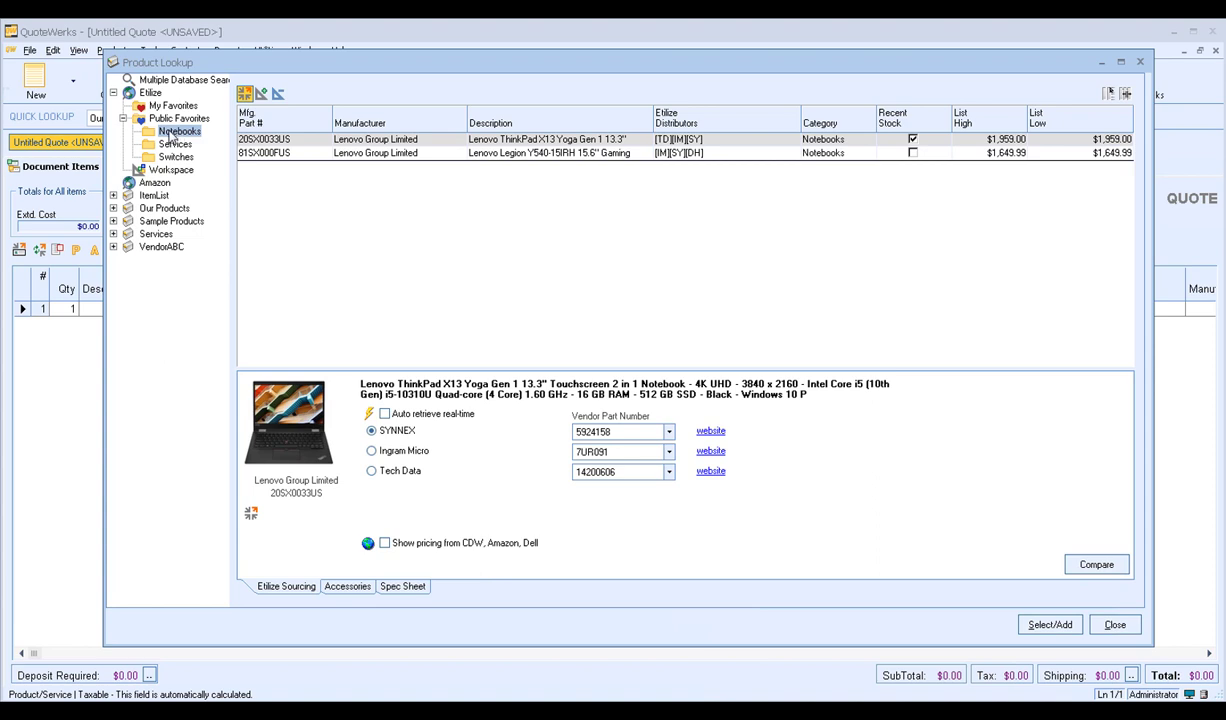
Step: Create Lenovo and Dell subfolders inside the Notebooks favorites folder
right_click(173, 135)
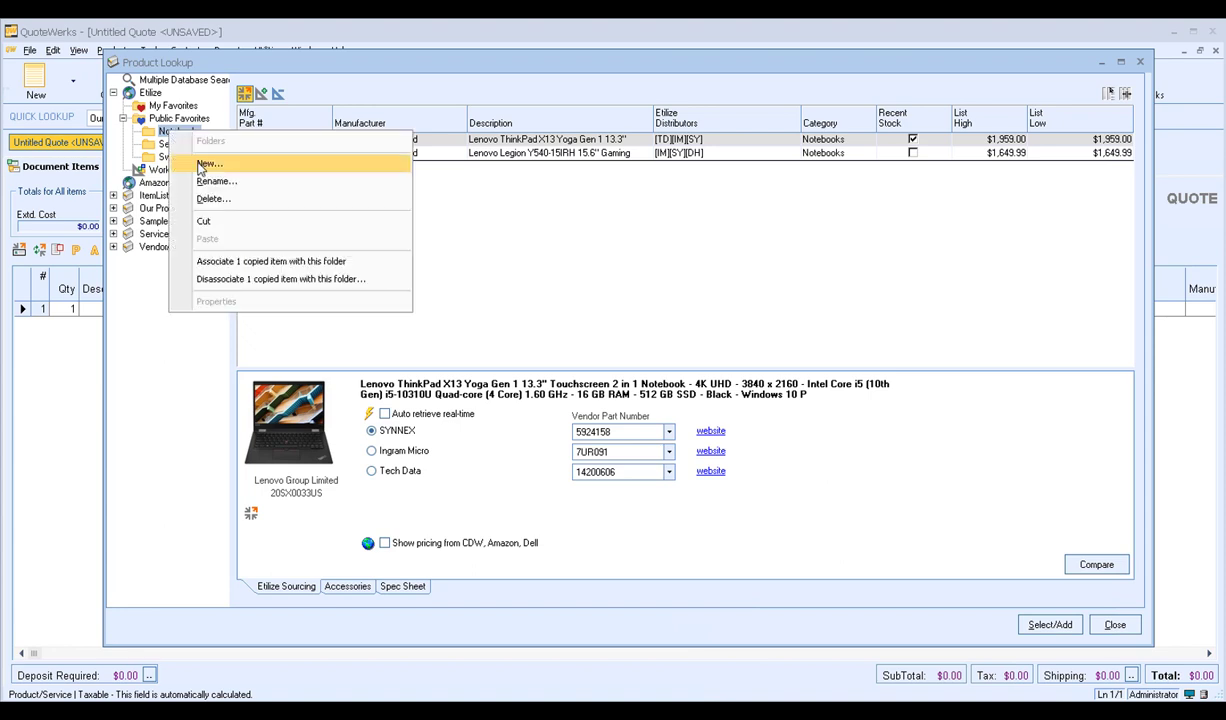
left_click(200, 161)
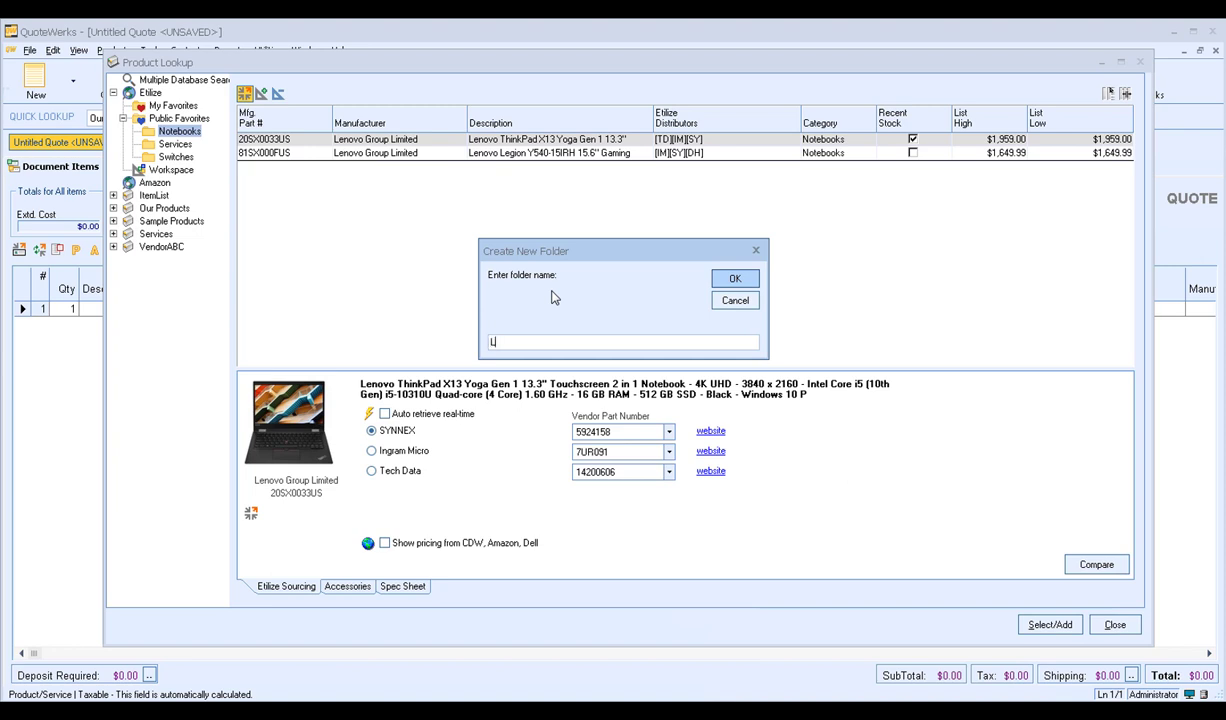
left_click(730, 278)
left_click(132, 131)
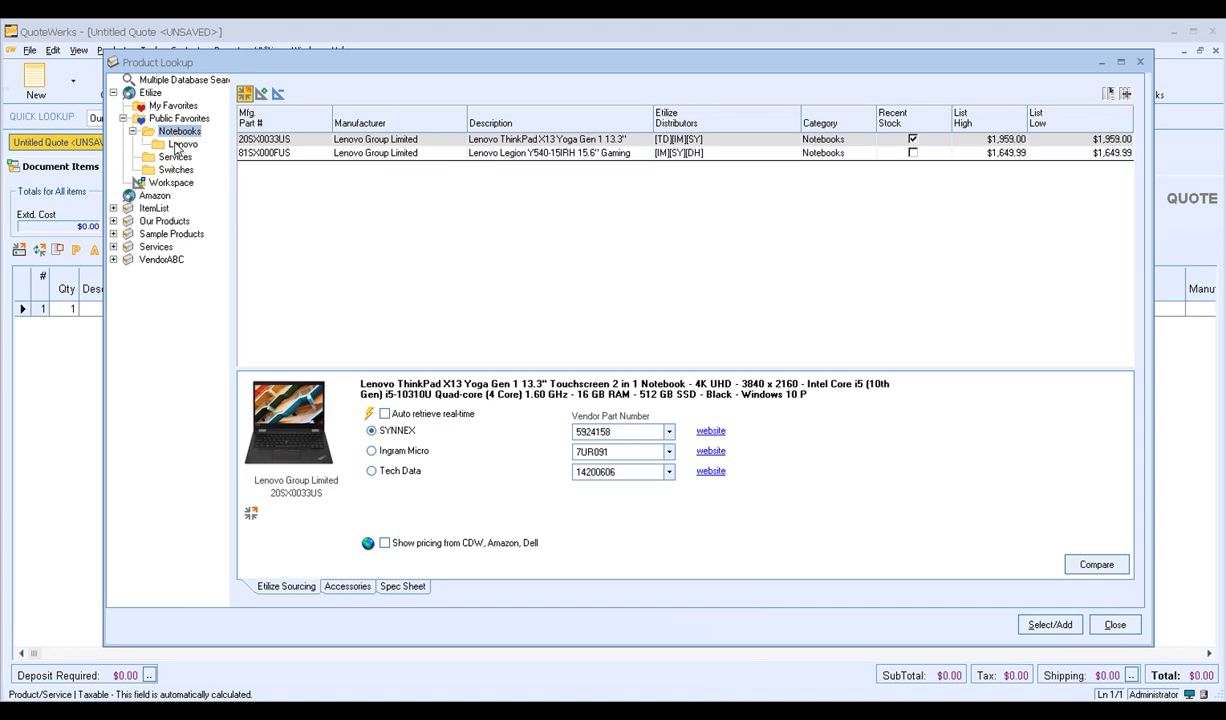
right_click(168, 131)
left_click(209, 167)
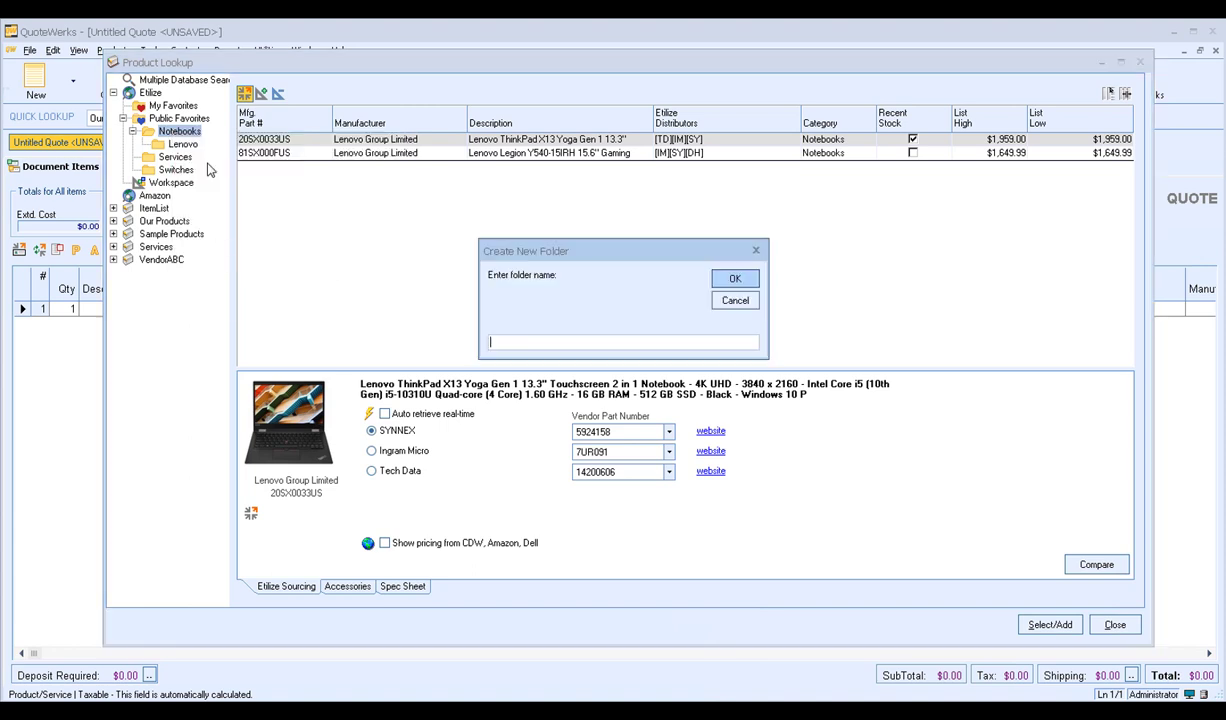
type("Dell")
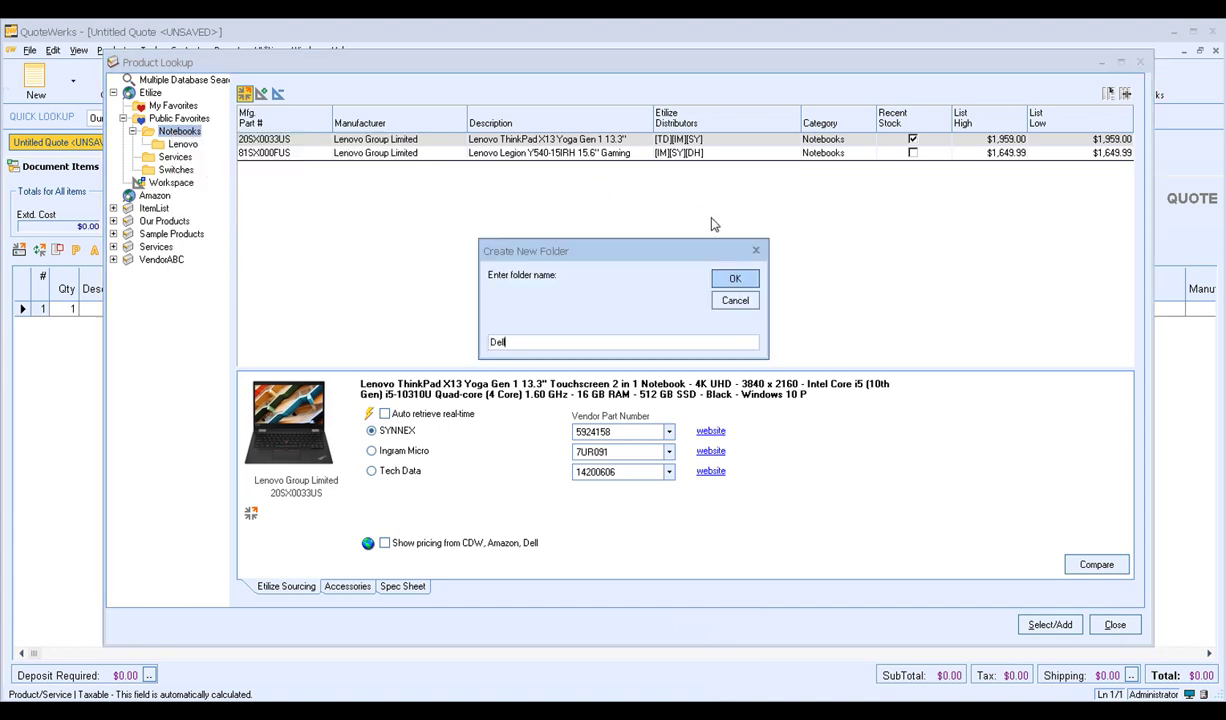
left_click(735, 278)
Step: Add an Acer subfolder to Notebooks and select the ThinkPad X13 and Legion Y540 notebooks
right_click(176, 133)
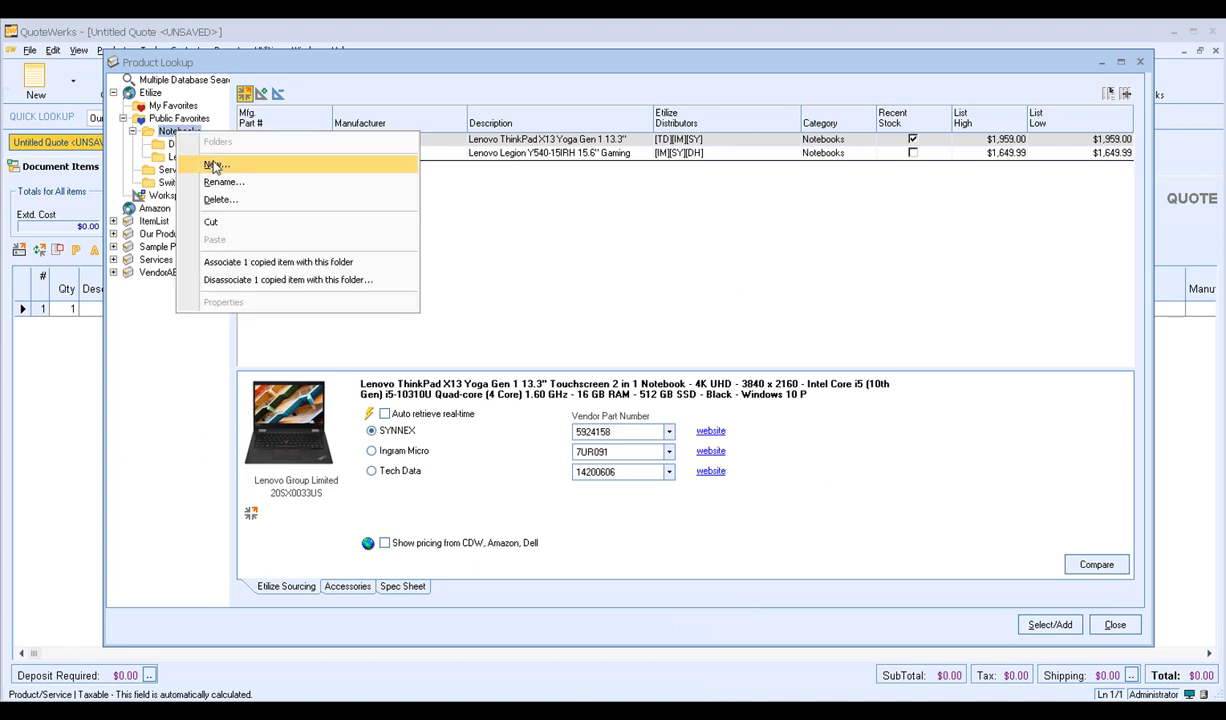
left_click(209, 164)
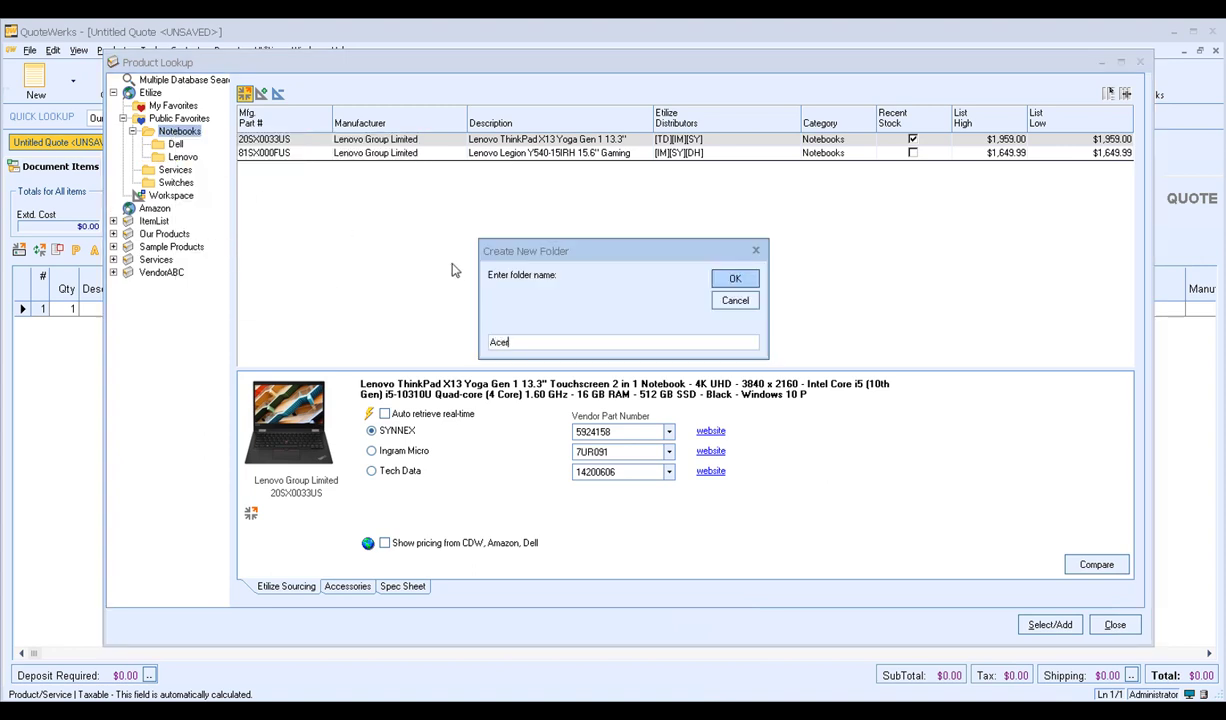
left_click(734, 278)
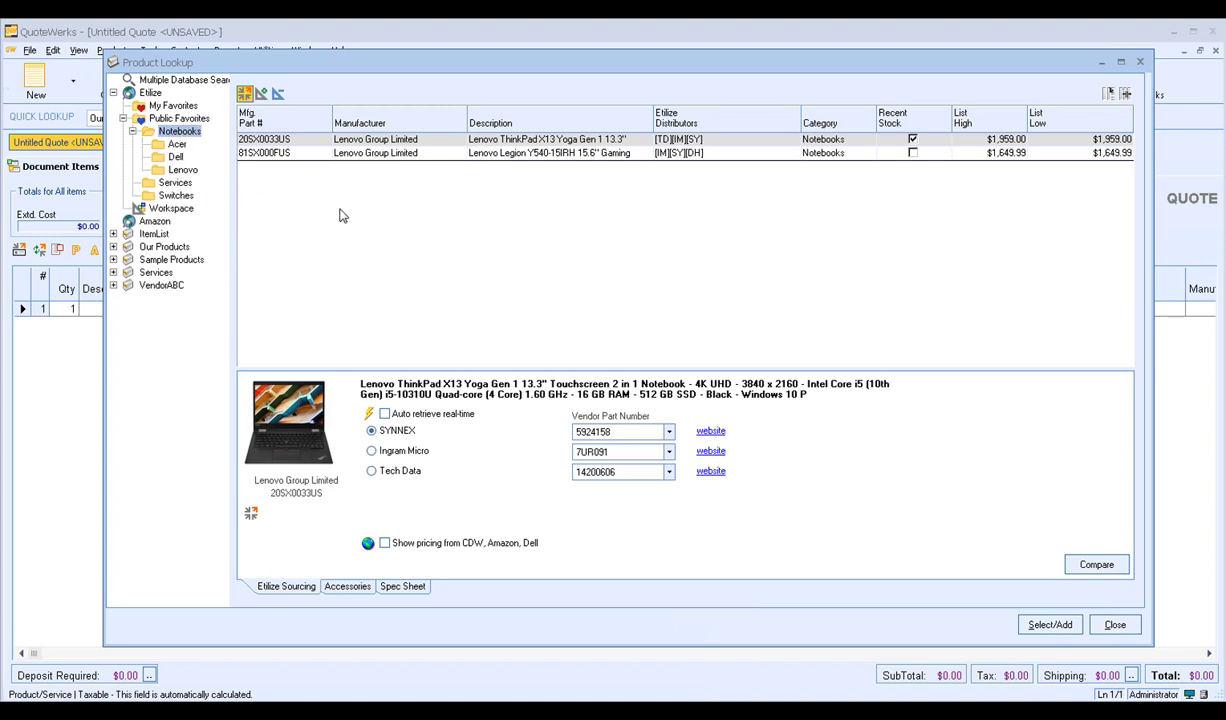
left_click(439, 141)
left_click(436, 155, "ctrl")
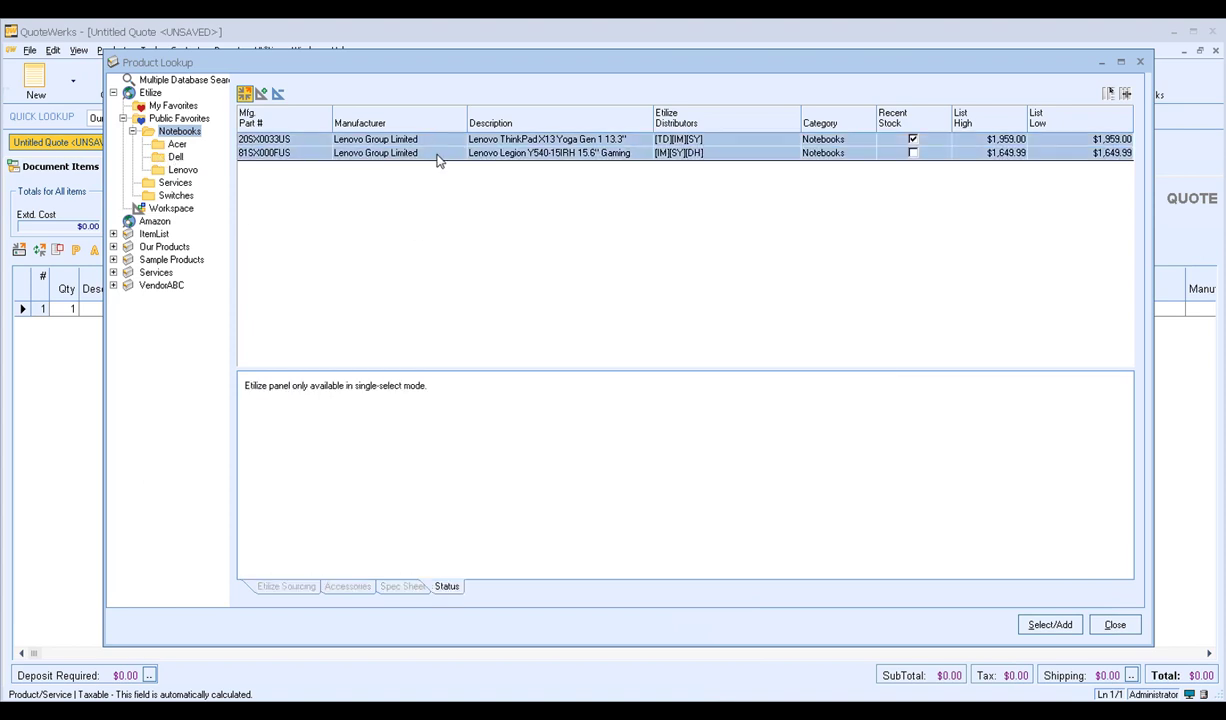
Step: Associate the ThinkPad X13 and Legion Y540 with Notebooks > Lenovo, then list all Public Favorites
right_click(437, 160)
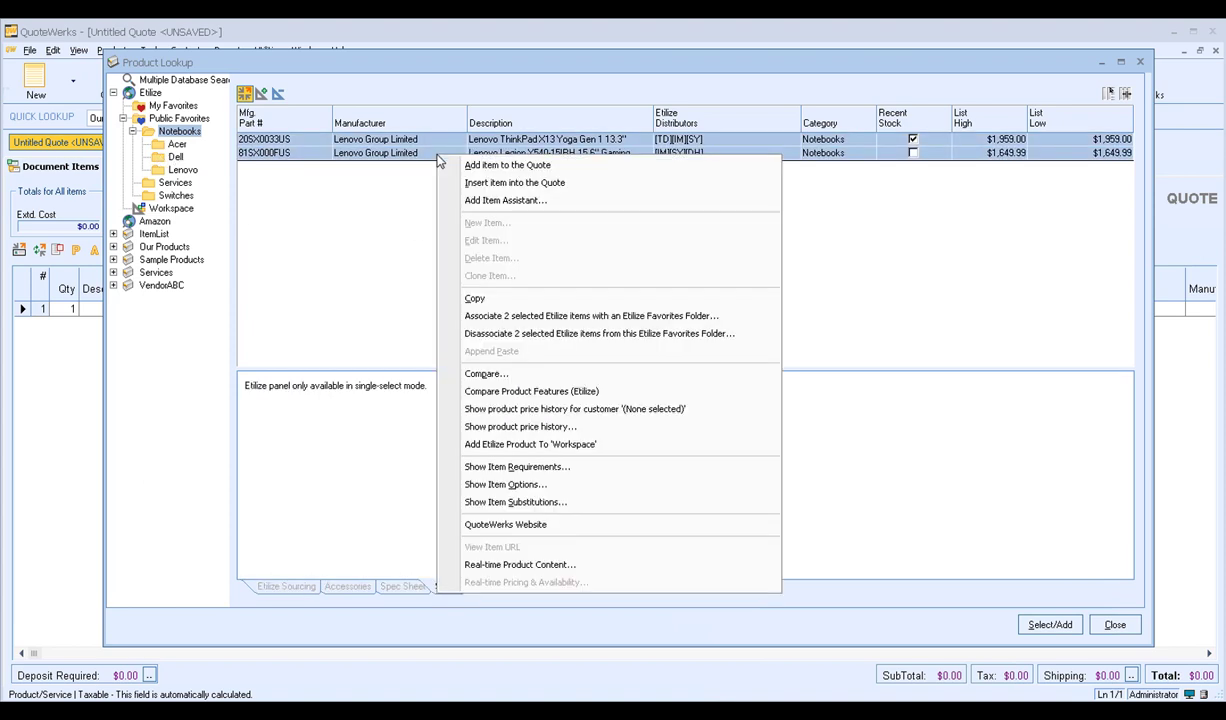
left_click(537, 318)
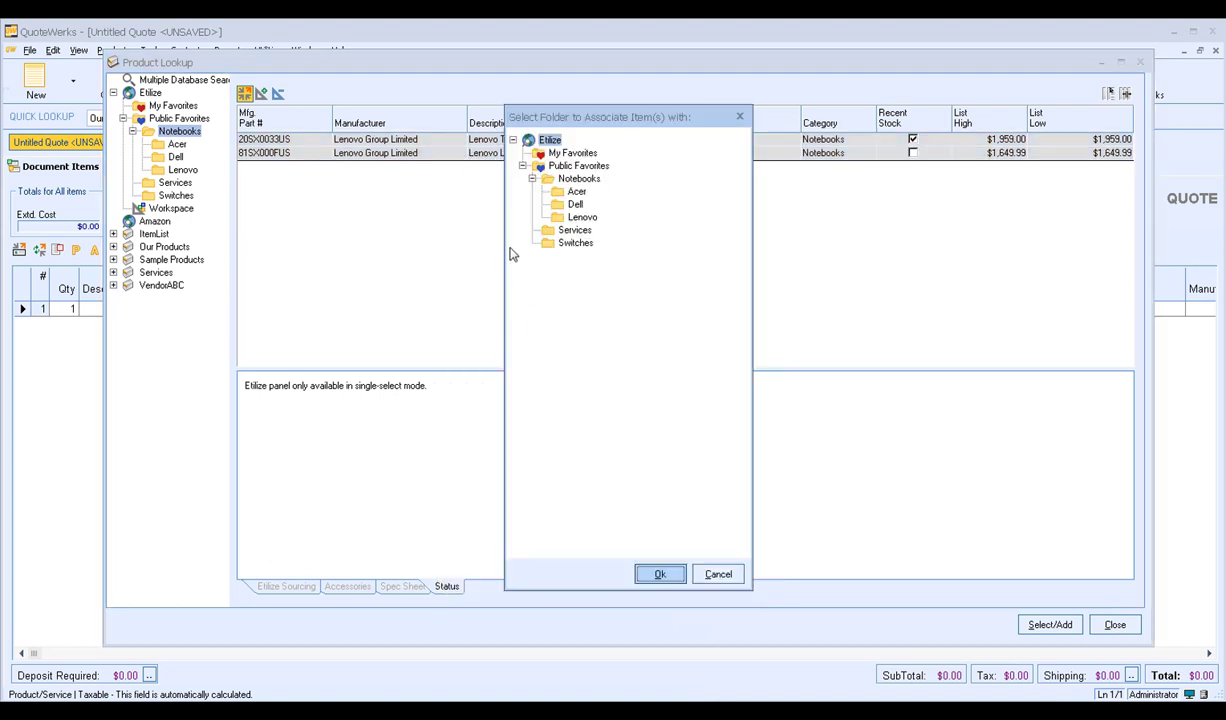
left_click(584, 219)
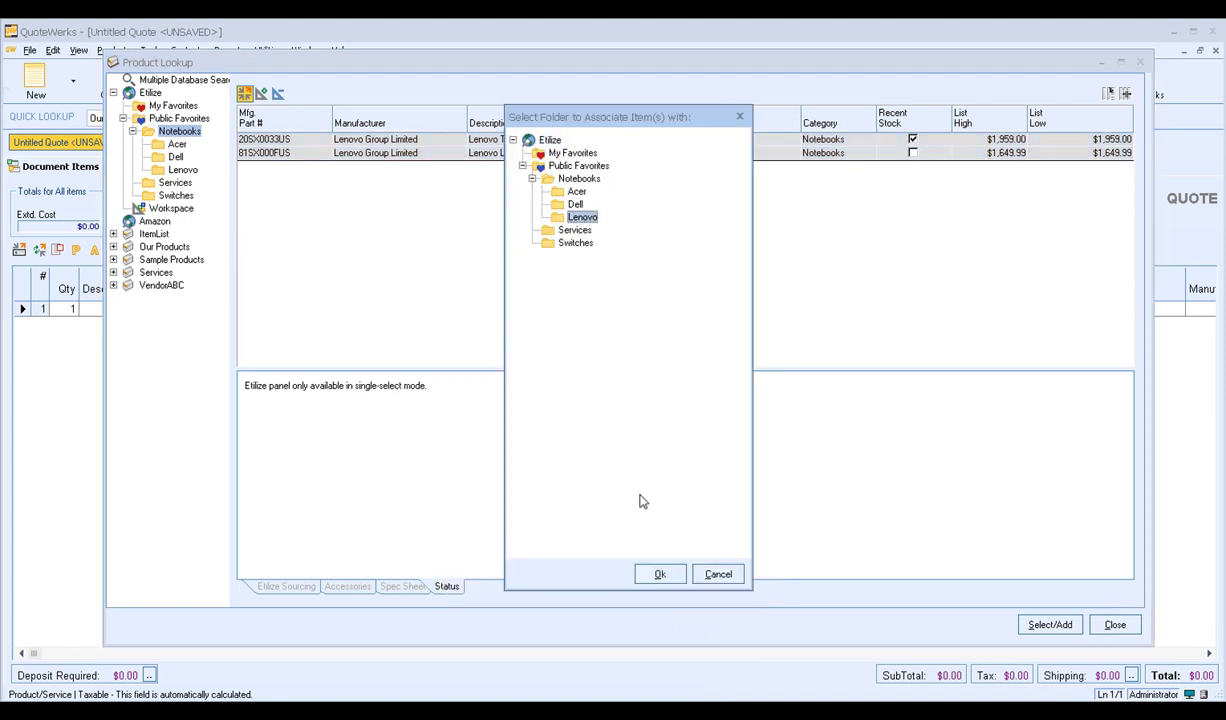
left_click(659, 574)
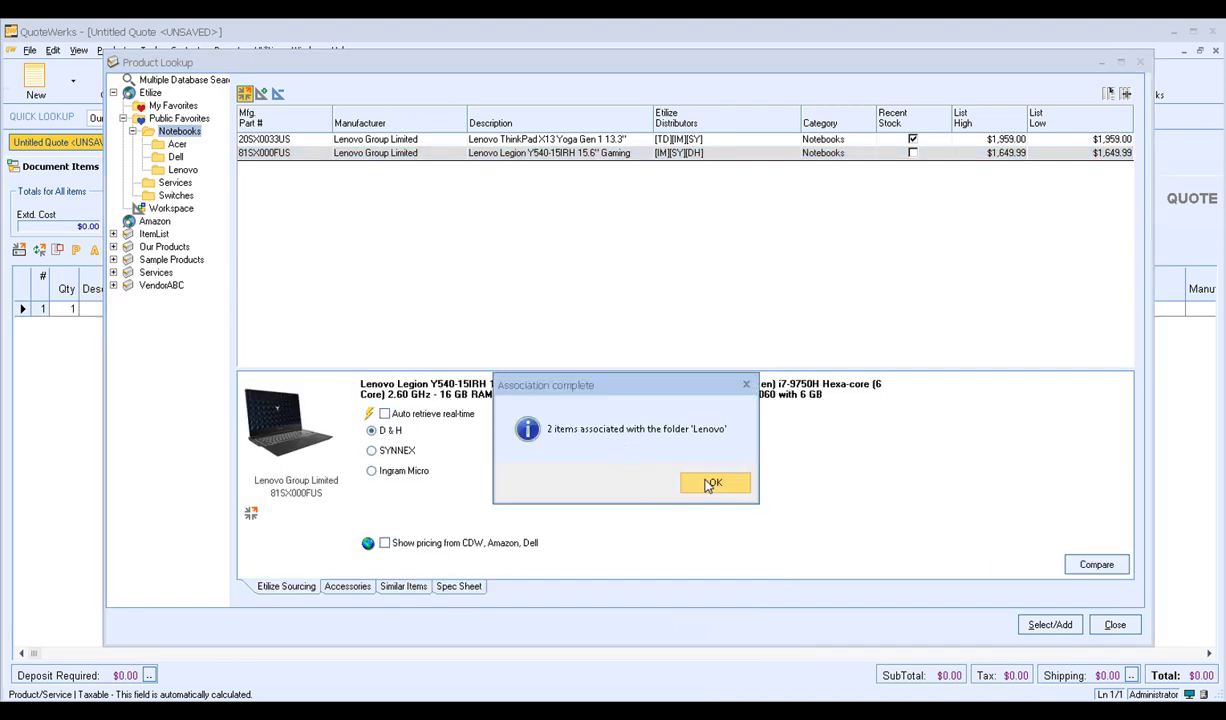
left_click(709, 484)
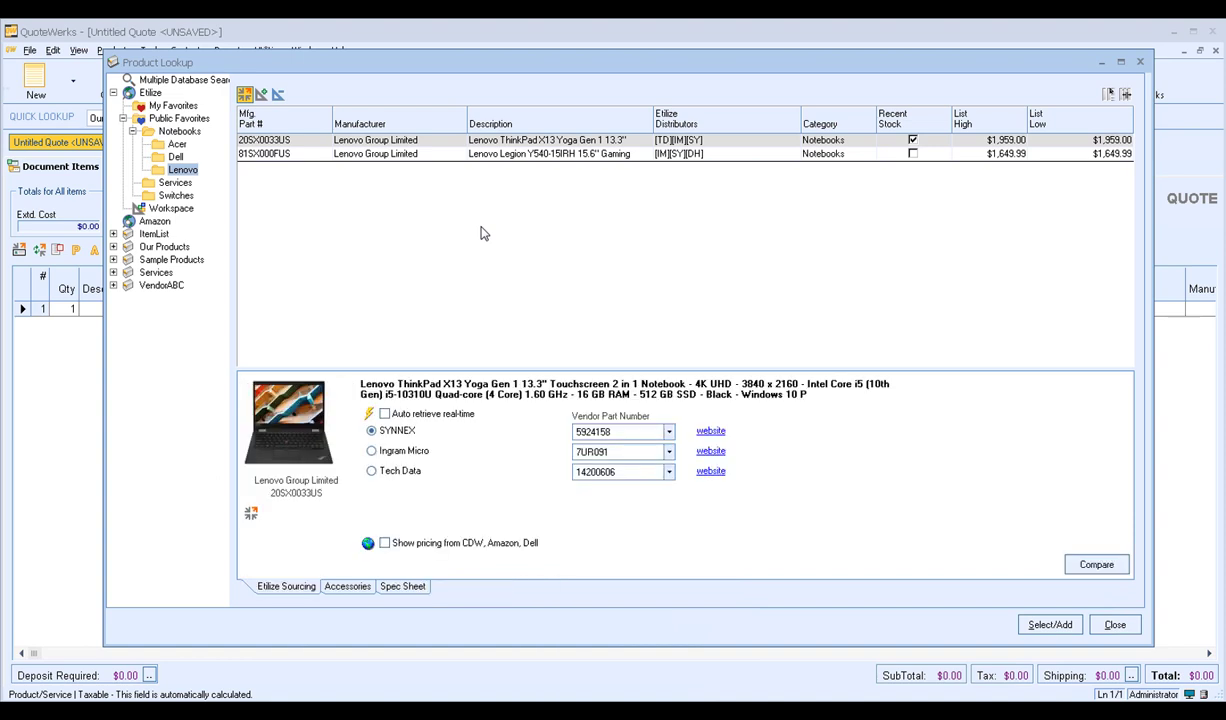
left_click(172, 119)
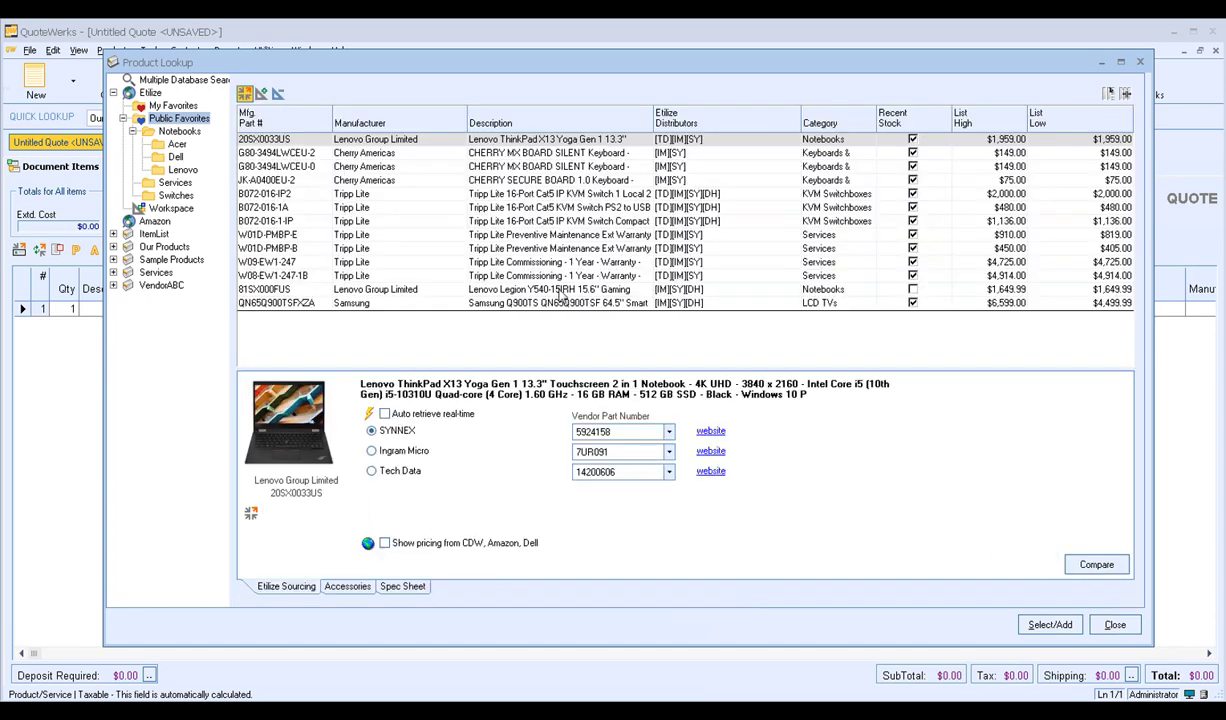
Step: Cancel associating the Legion notebook, collapse Notebooks, and list the My Favorites items
left_click(563, 290)
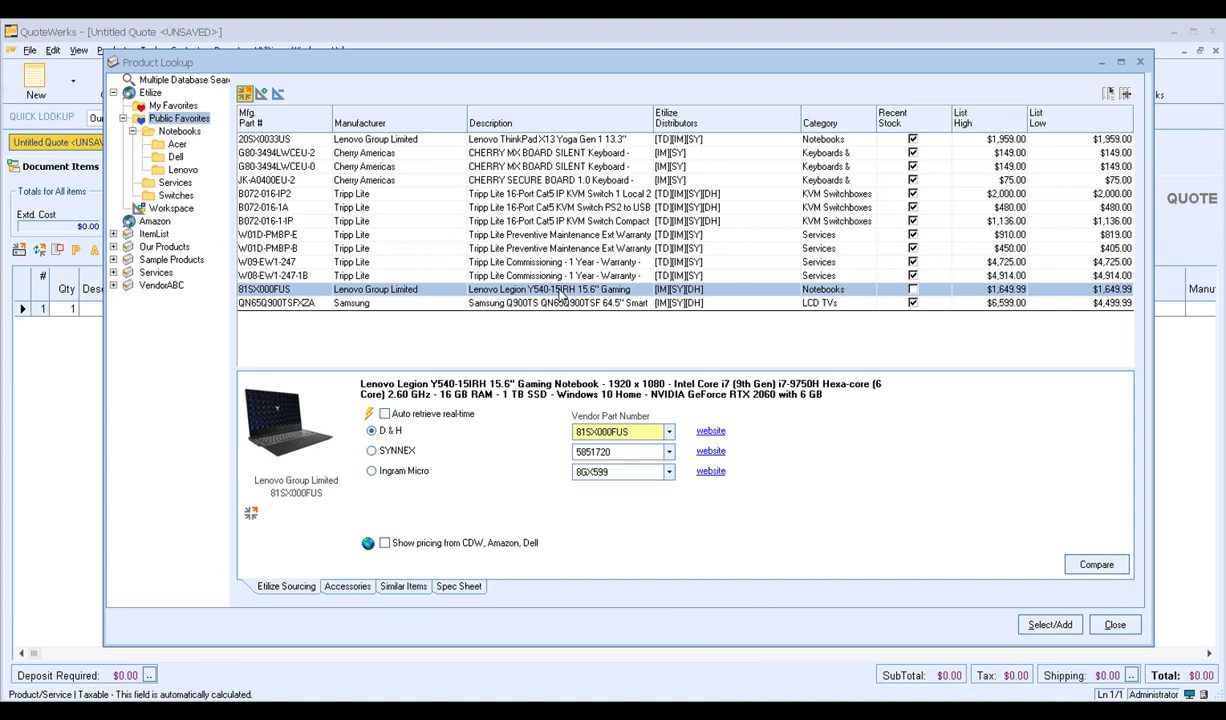
right_click(563, 293)
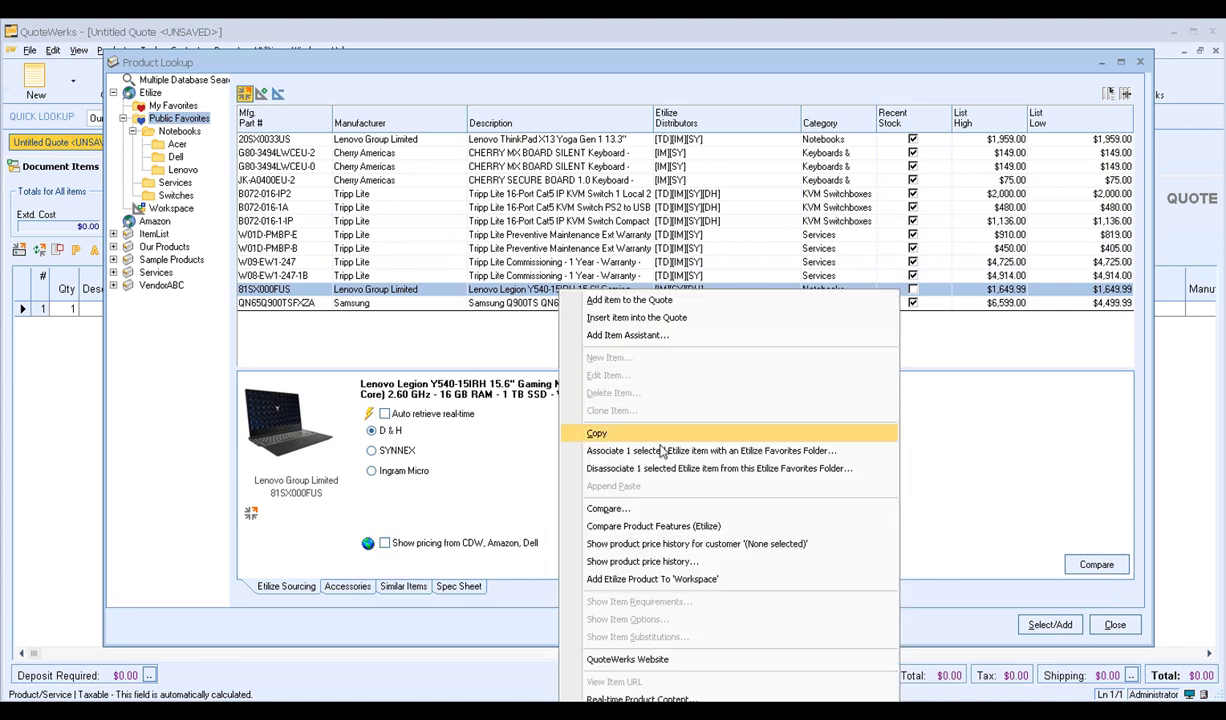
left_click(634, 449)
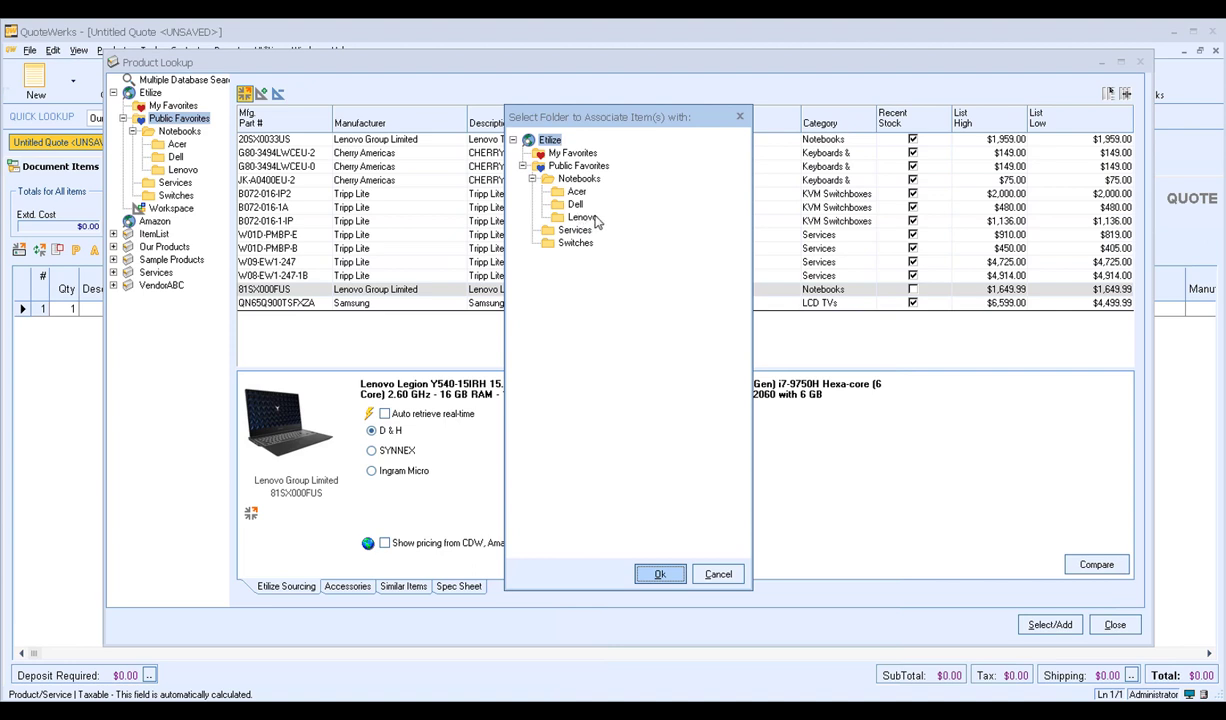
left_click(719, 575)
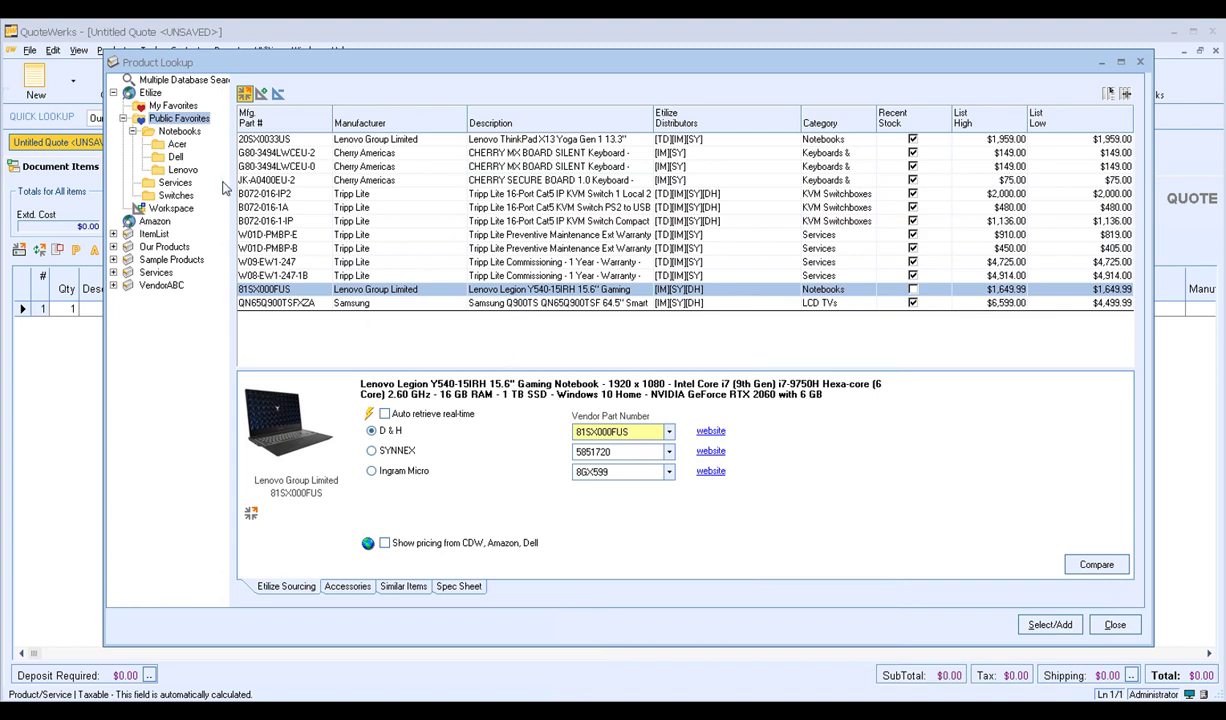
left_click(133, 132)
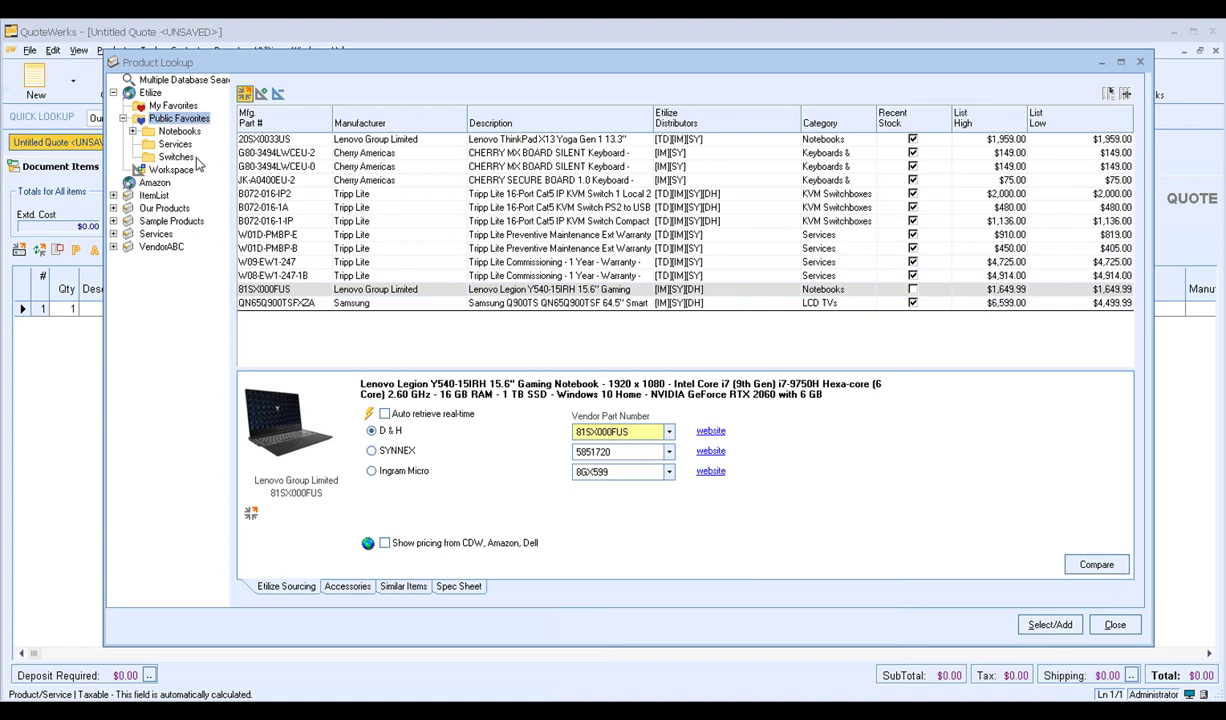
left_click(169, 107)
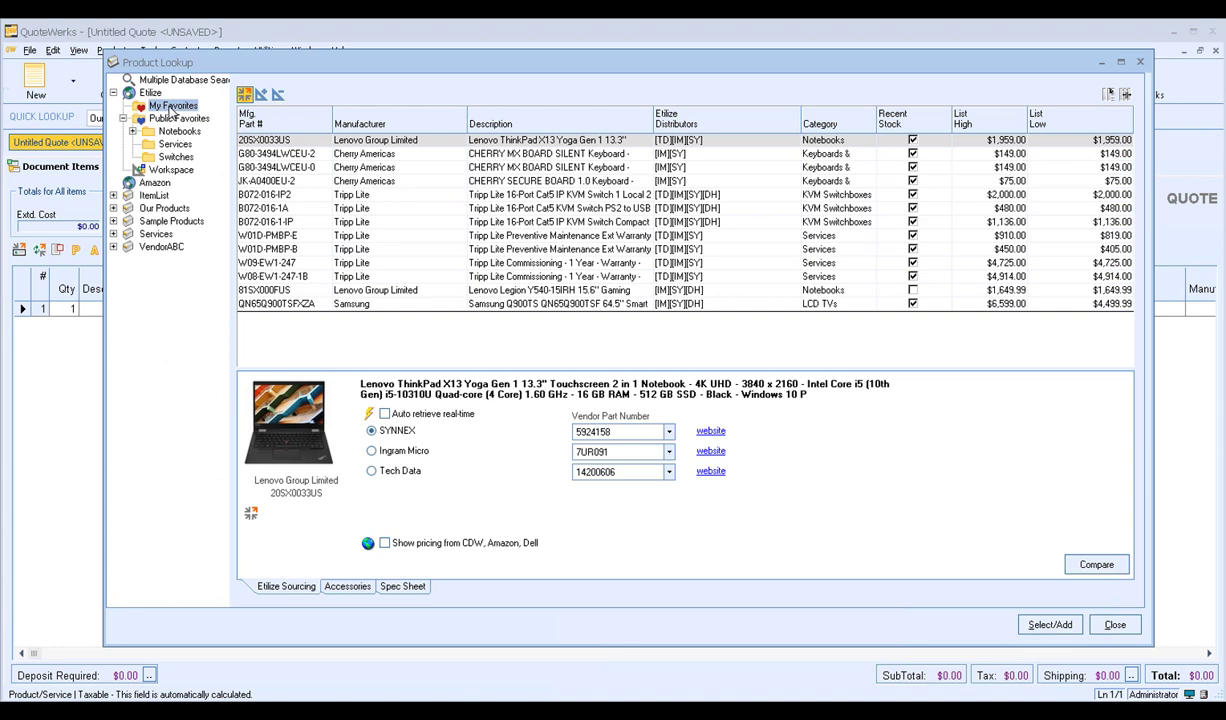
Step: Create a new folder named TV under My Favorites
right_click(170, 110)
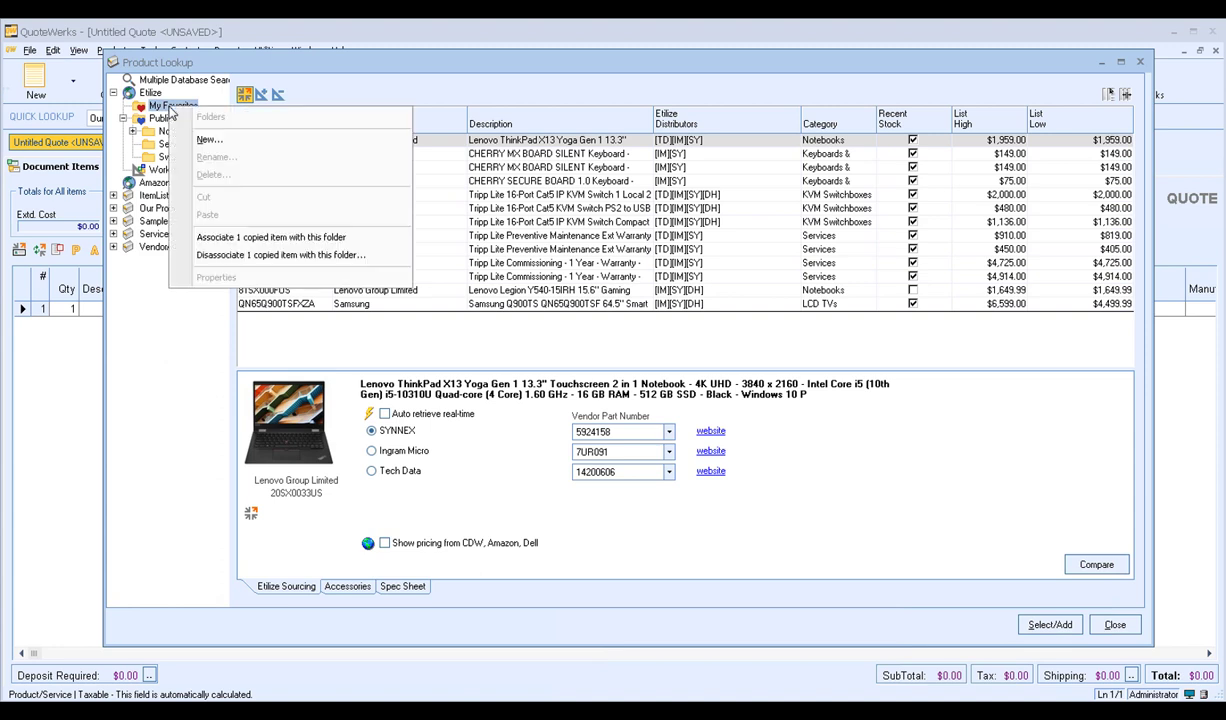
left_click(234, 146)
type("TV")
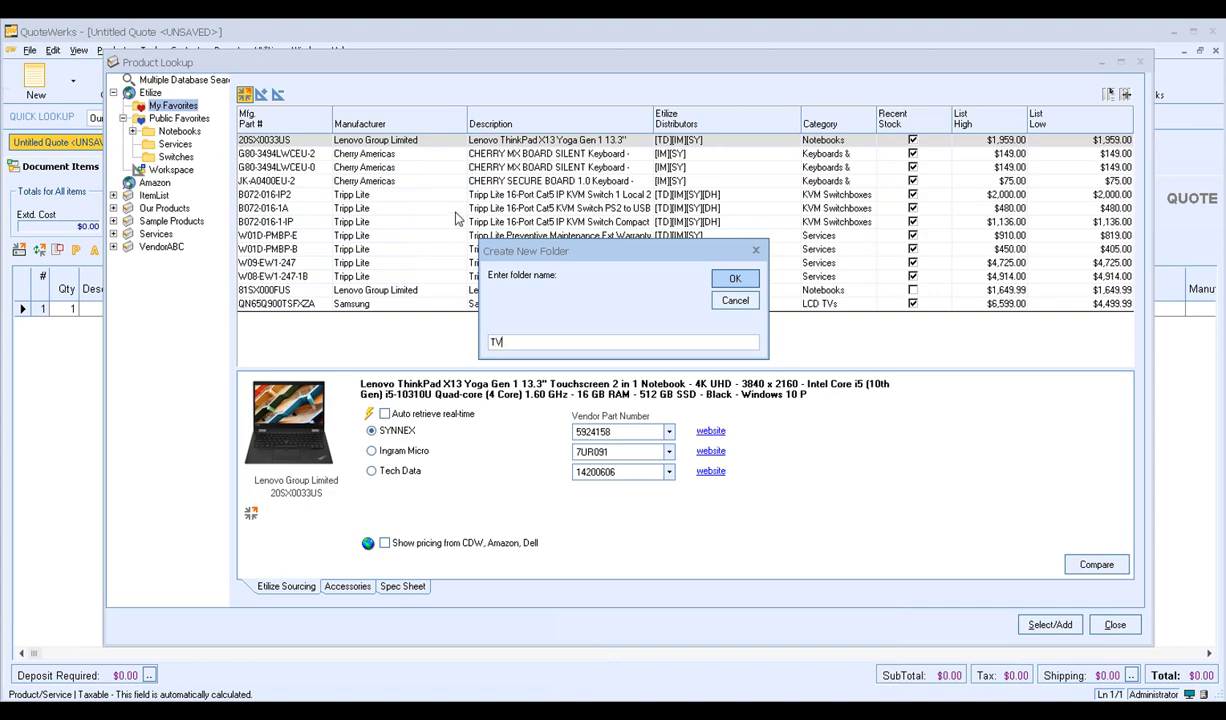
left_click(732, 279)
left_click(123, 106)
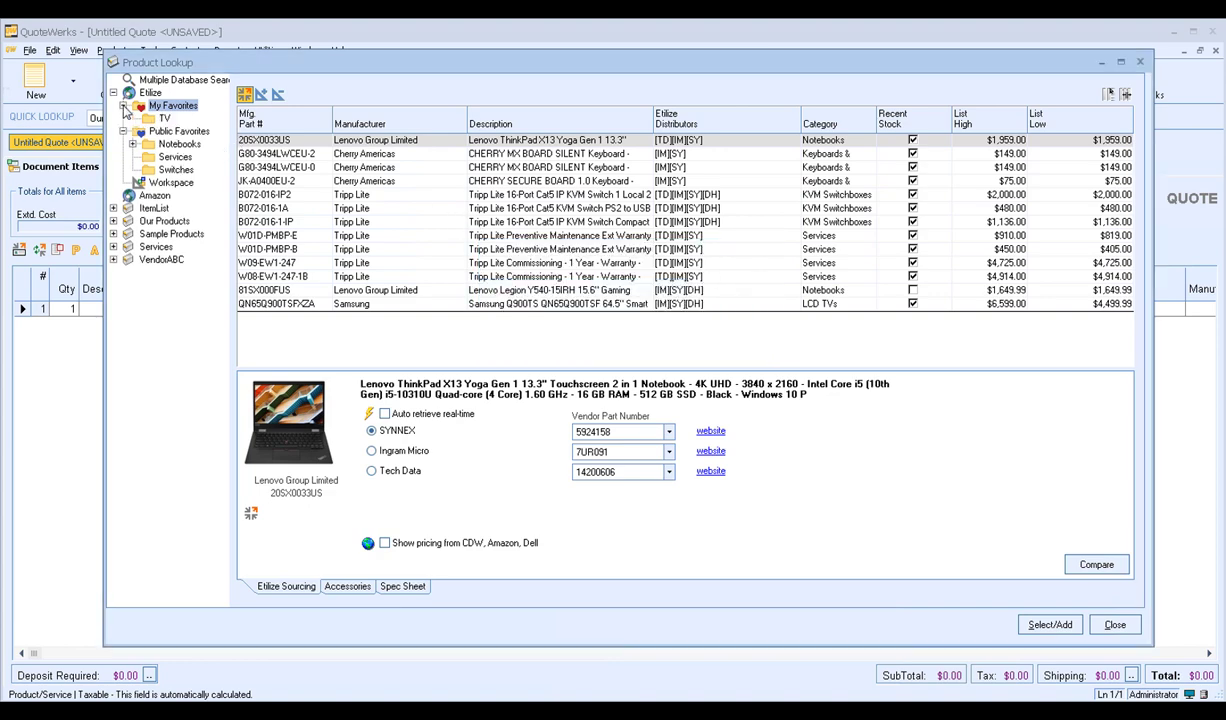
Step: Add a Samsung subfolder inside the TV folder and expand it
right_click(160, 118)
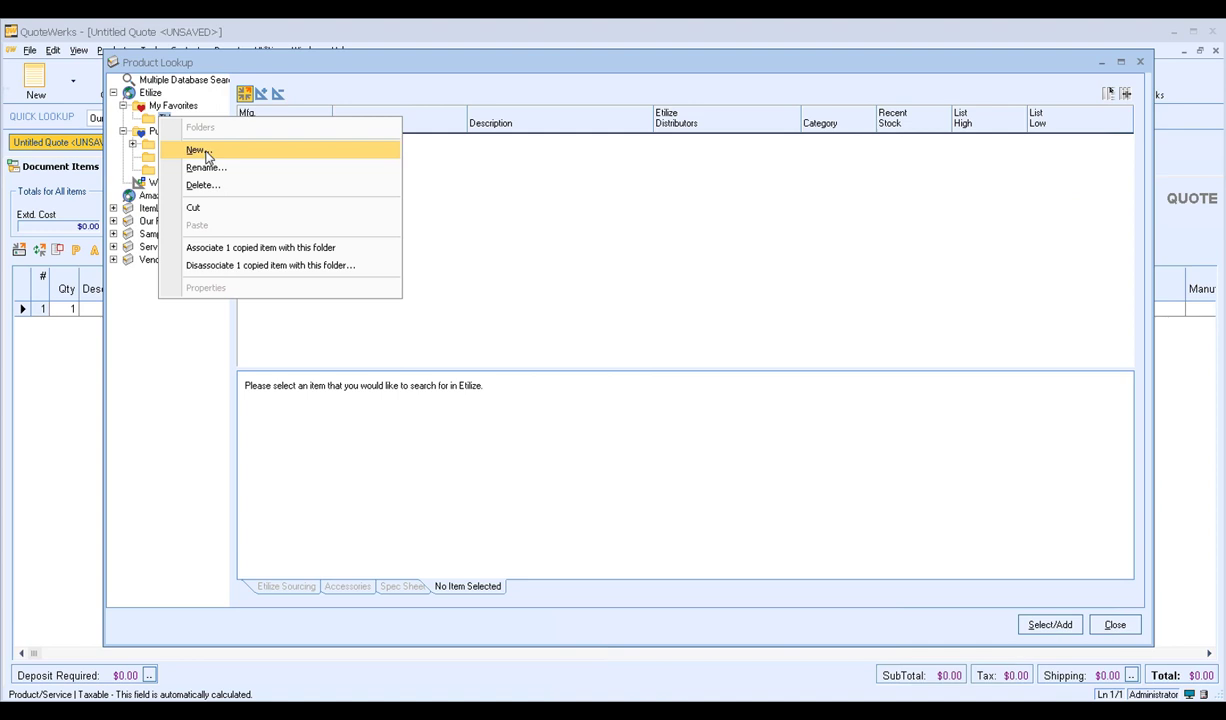
left_click(205, 151)
type("Scre")
key("BackSpace")
key("BackSpace")
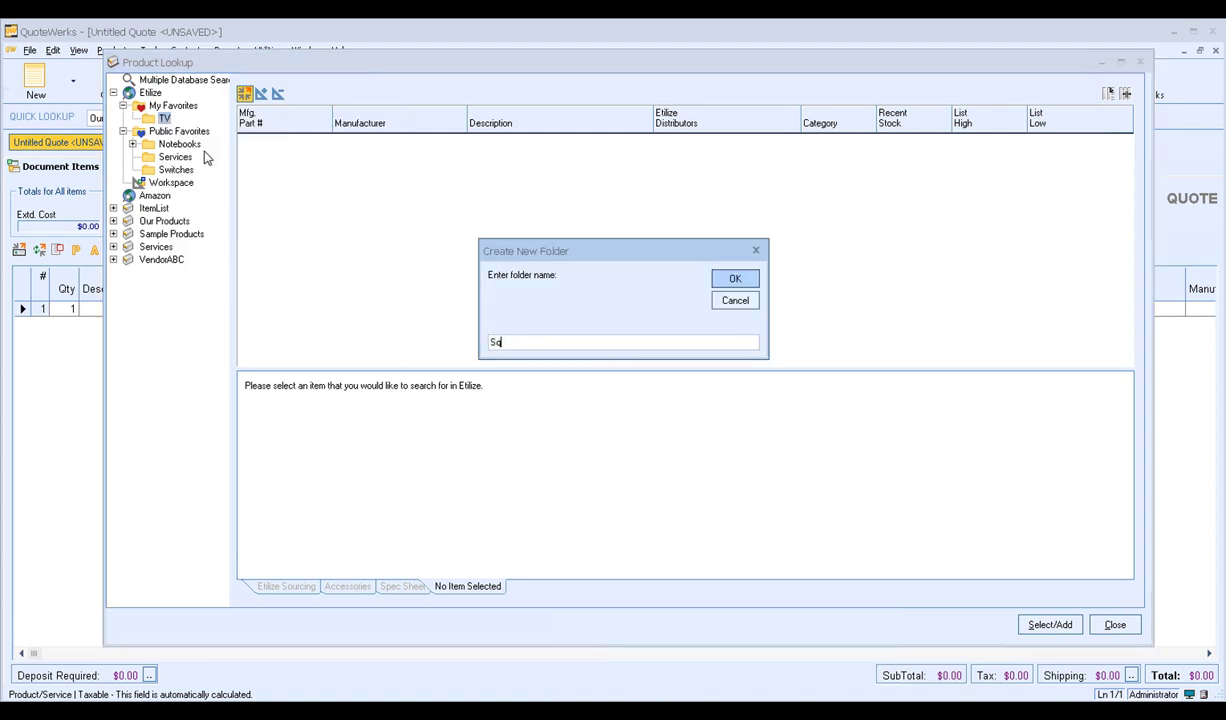
type("msung")
left_click(734, 278)
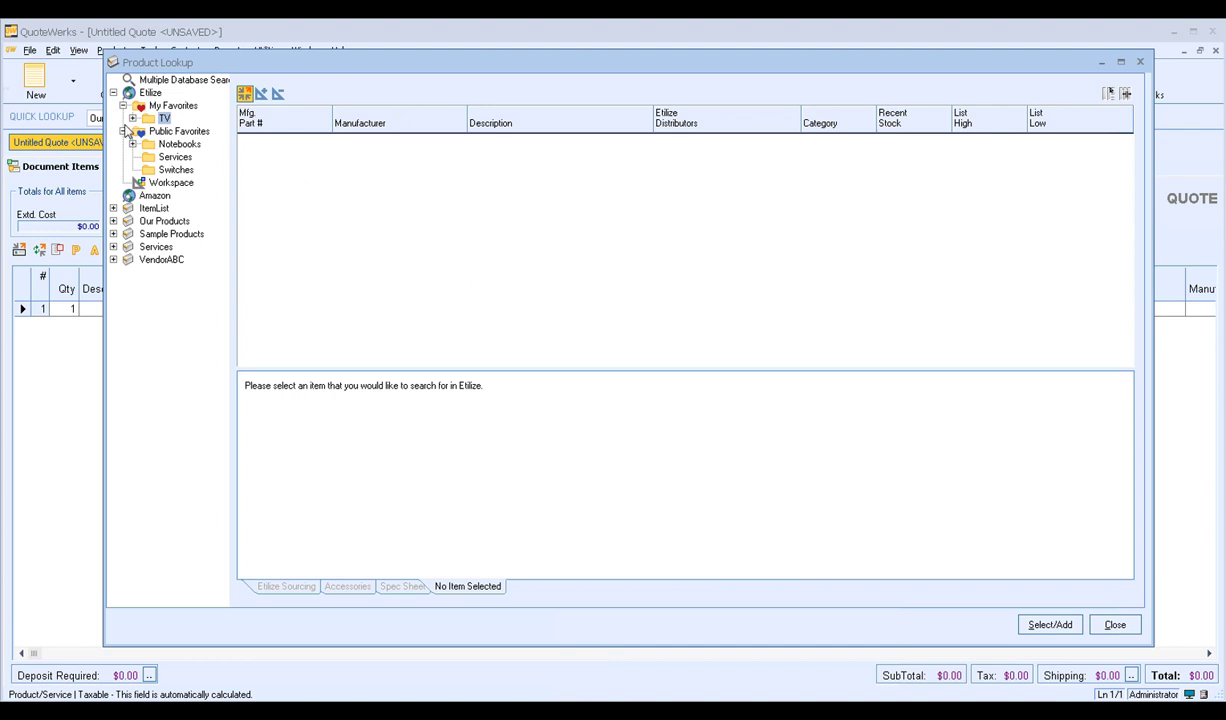
left_click(132, 118)
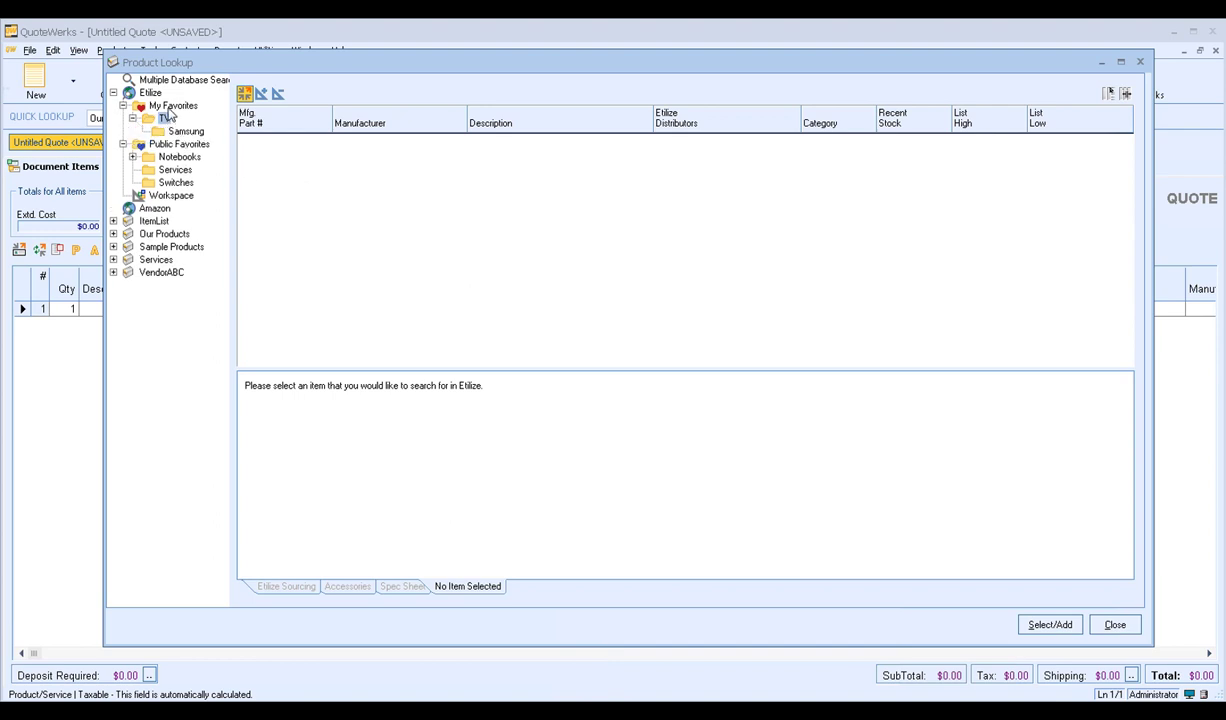
left_click(166, 106)
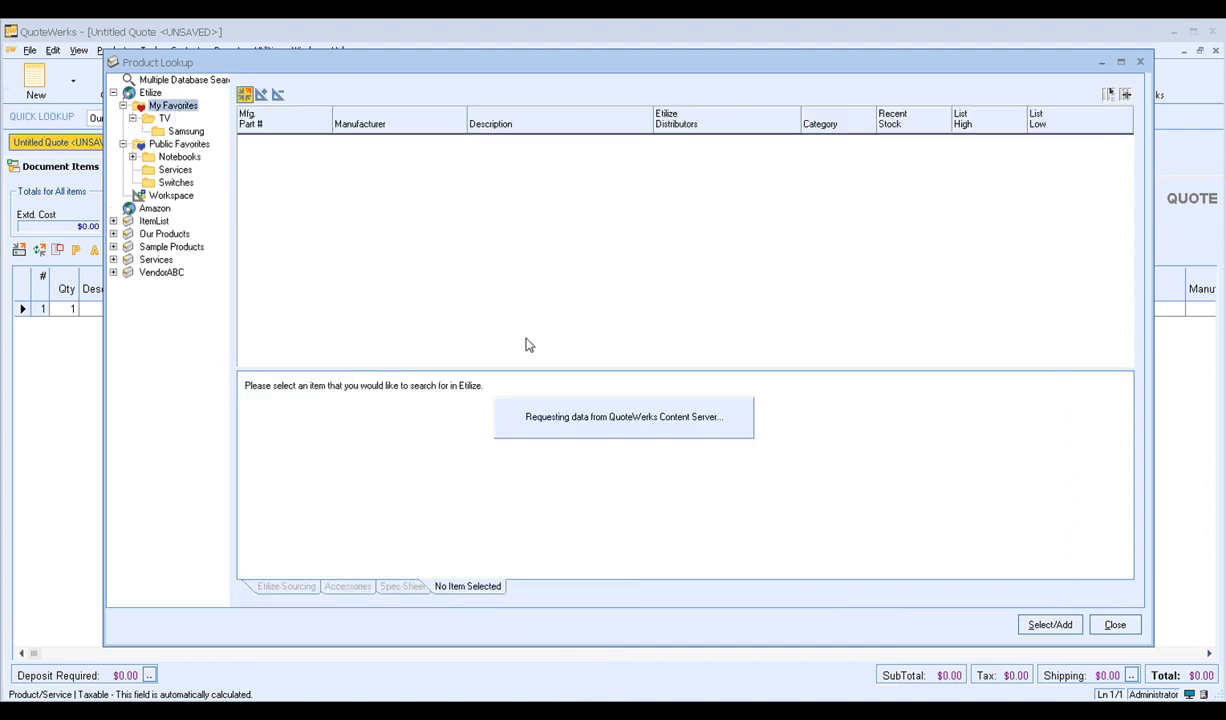
Step: Associate the Samsung QN65Q900TSFXZA TV with My Favorites > TV > Samsung, then collapse My Favorites
left_click(533, 304)
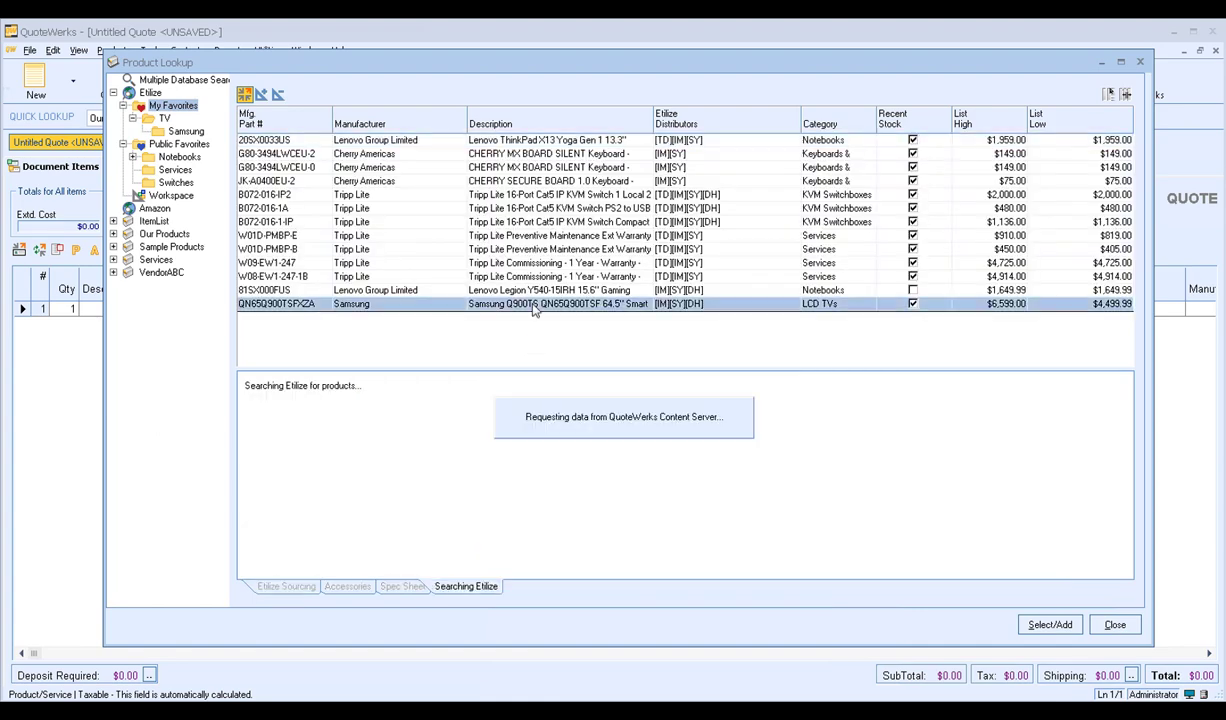
right_click(533, 310)
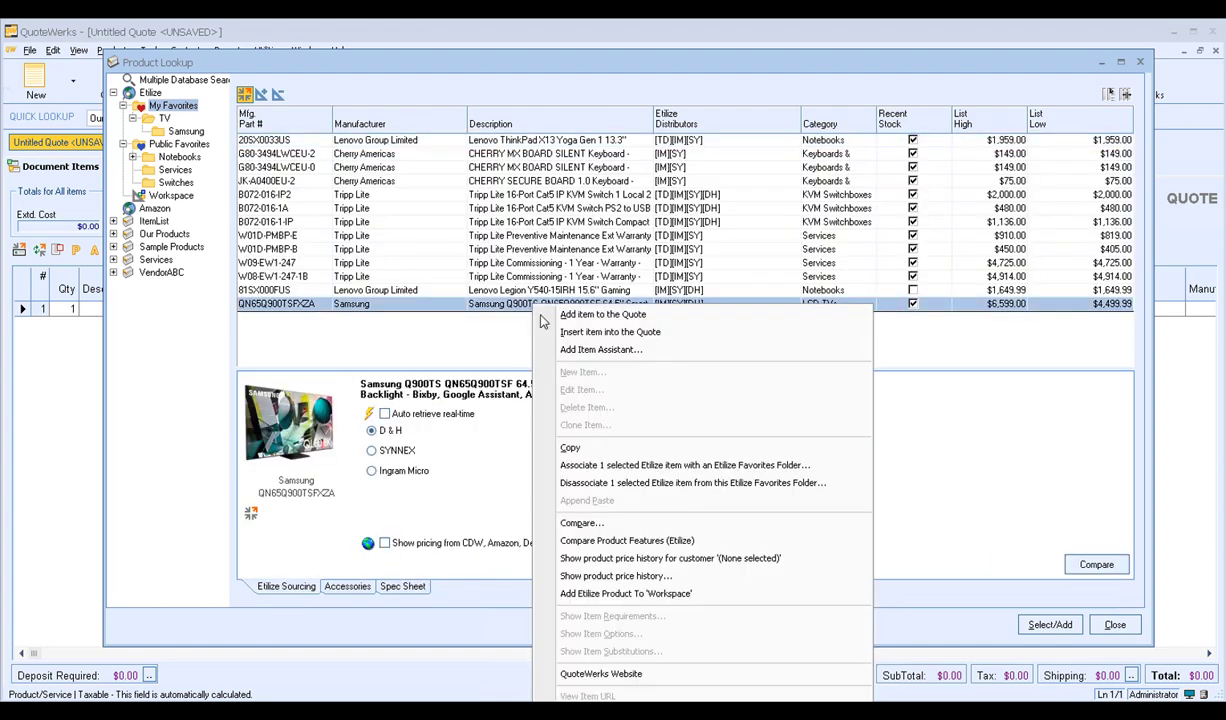
left_click(632, 466)
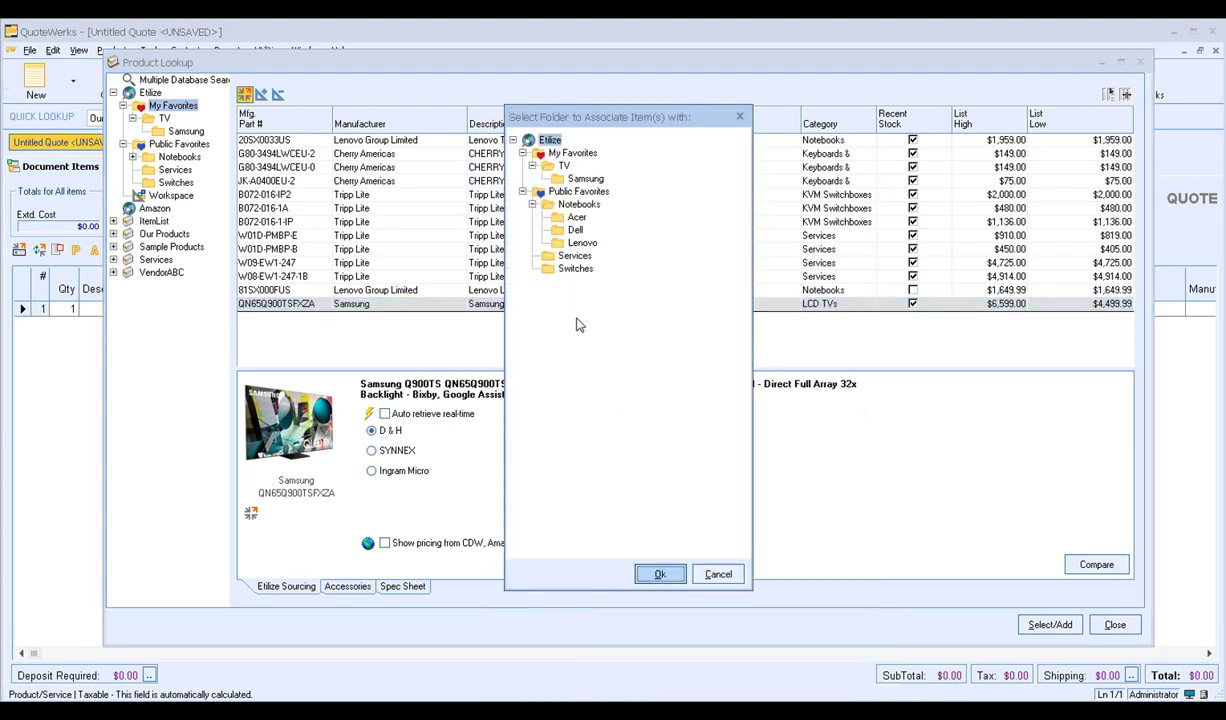
left_click(584, 179)
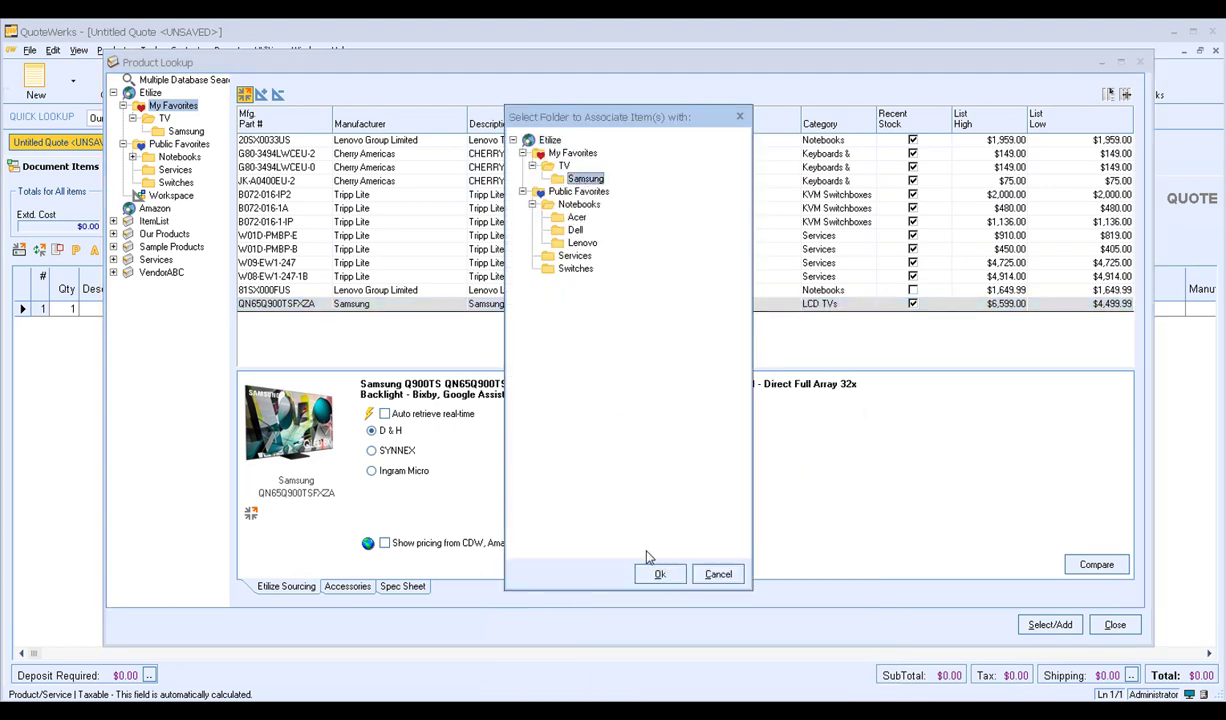
left_click(658, 573)
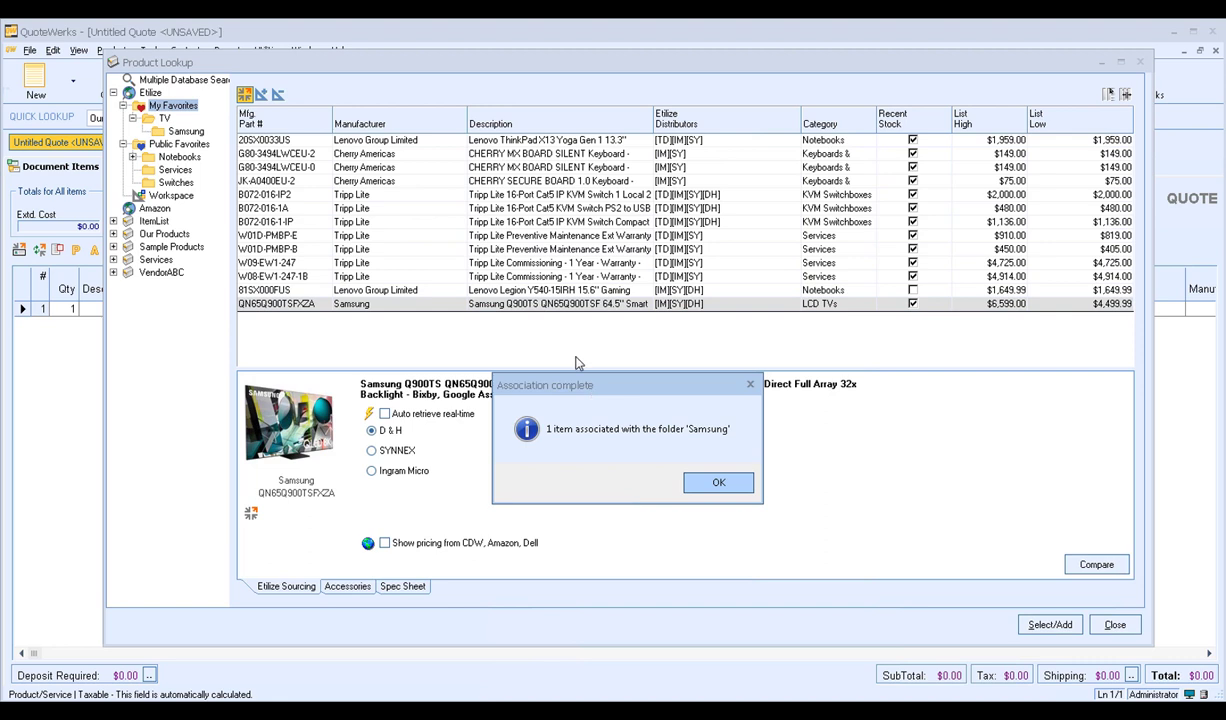
left_click(710, 485)
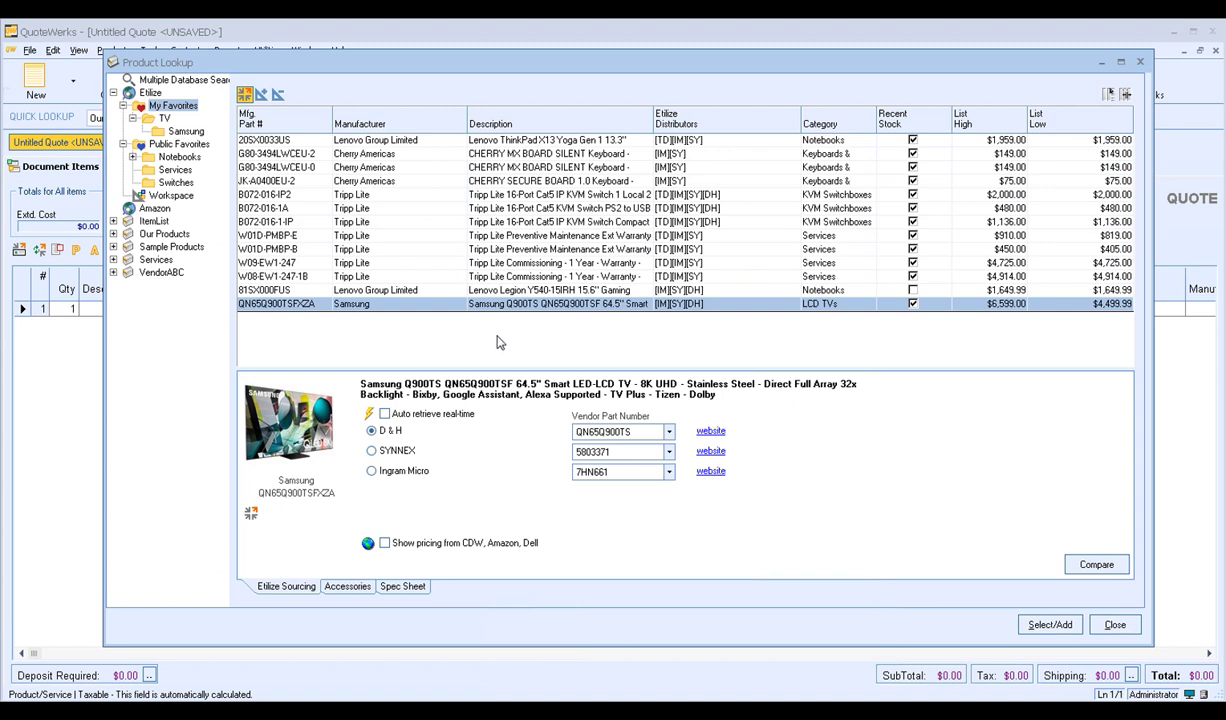
left_click(122, 106)
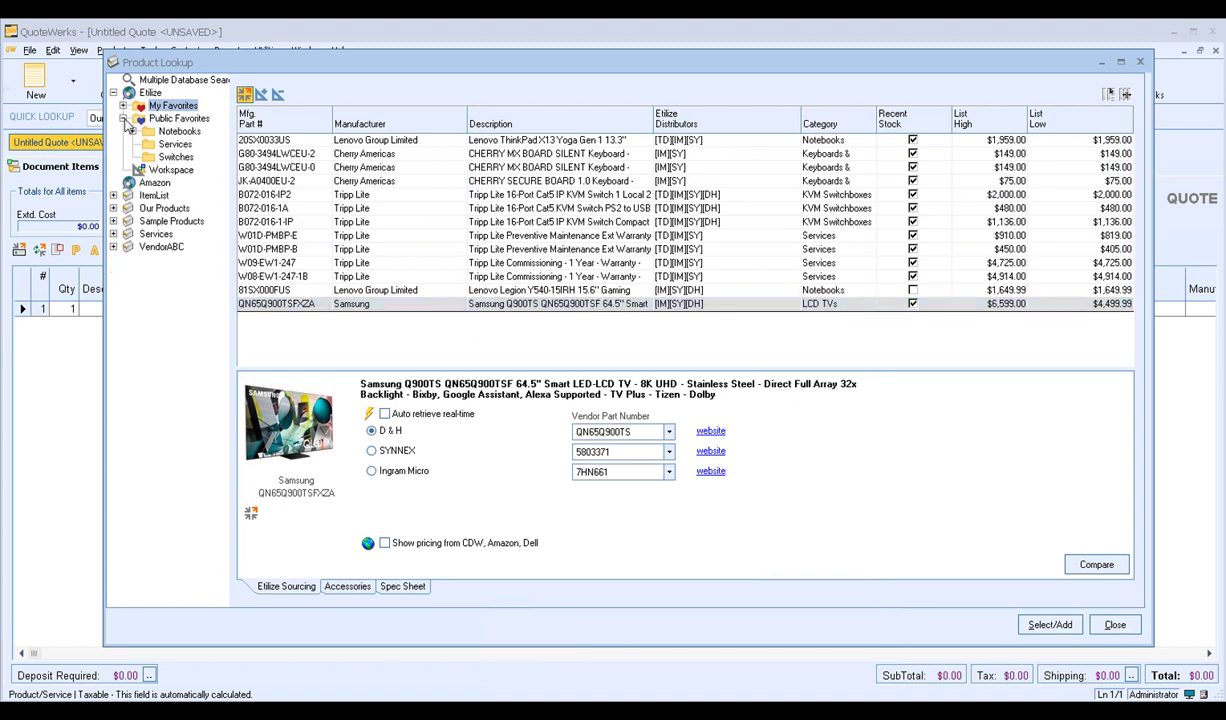
Step: Collapse Public Favorites and list the Workspace, showing the Samsung QN55Q900RBFXZA TV
left_click(123, 119)
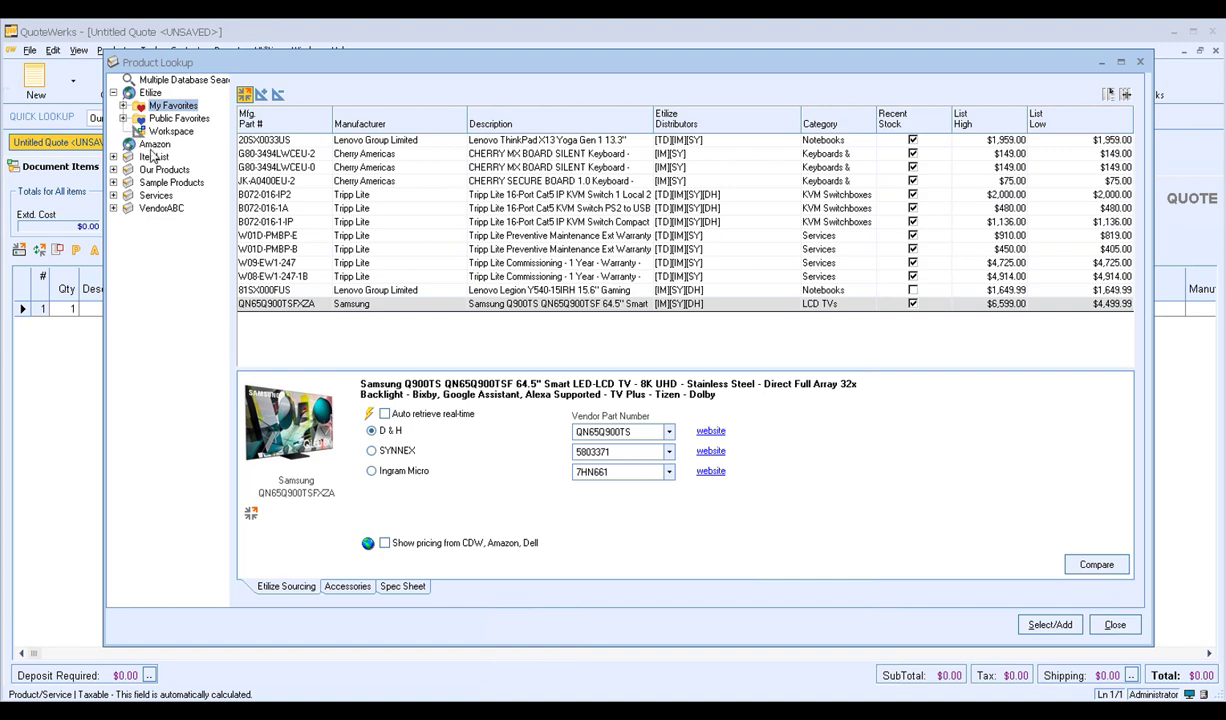
left_click(176, 134)
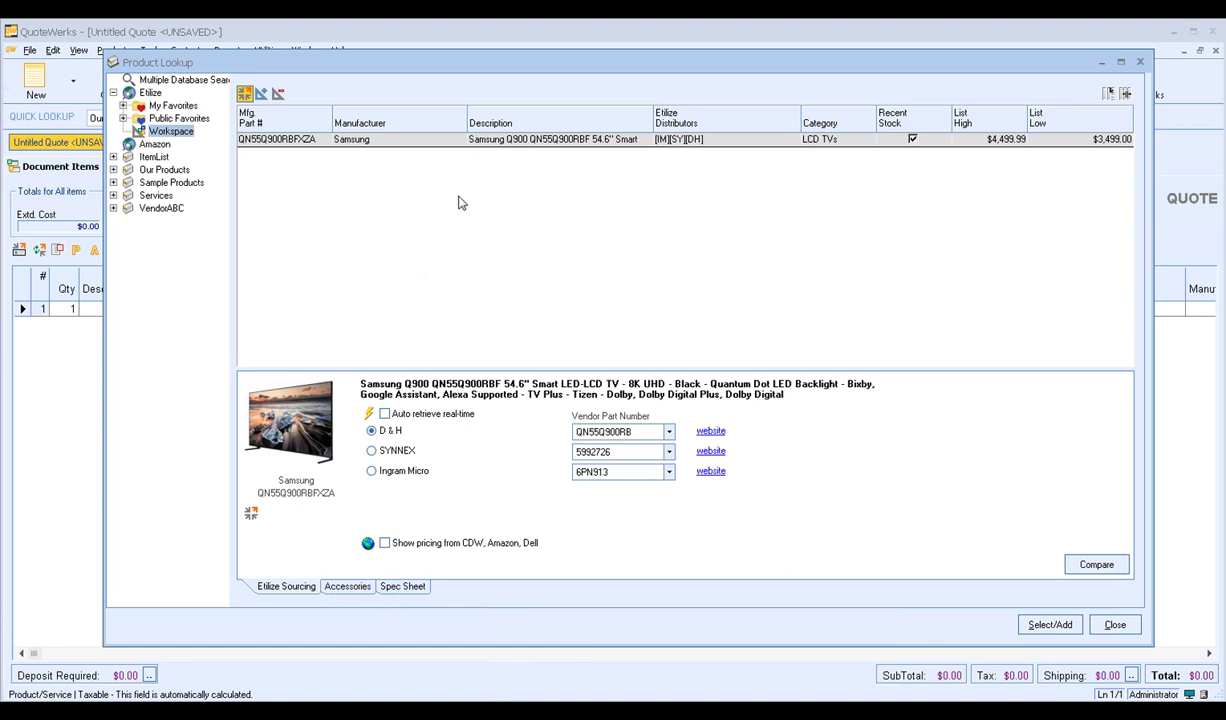
Step: Remove the Samsung QN55Q900RBFXZA TV from the Workspace using the Remove toolbar button
left_click(450, 141)
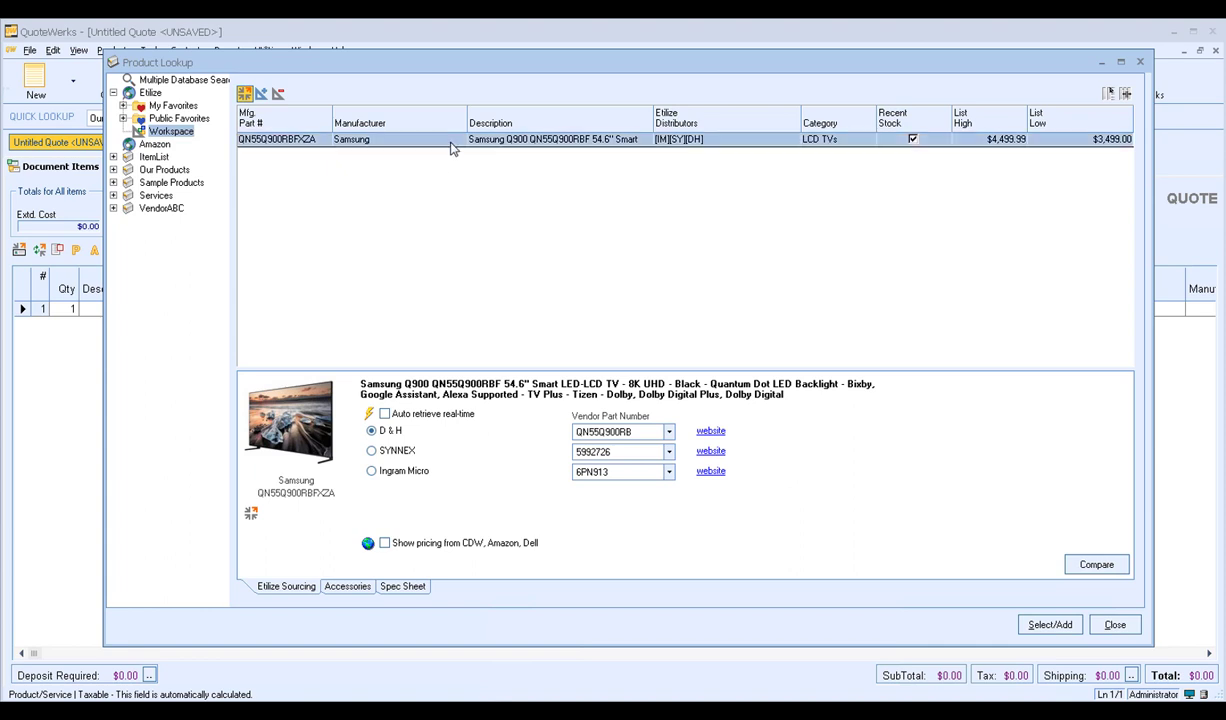
right_click(389, 147)
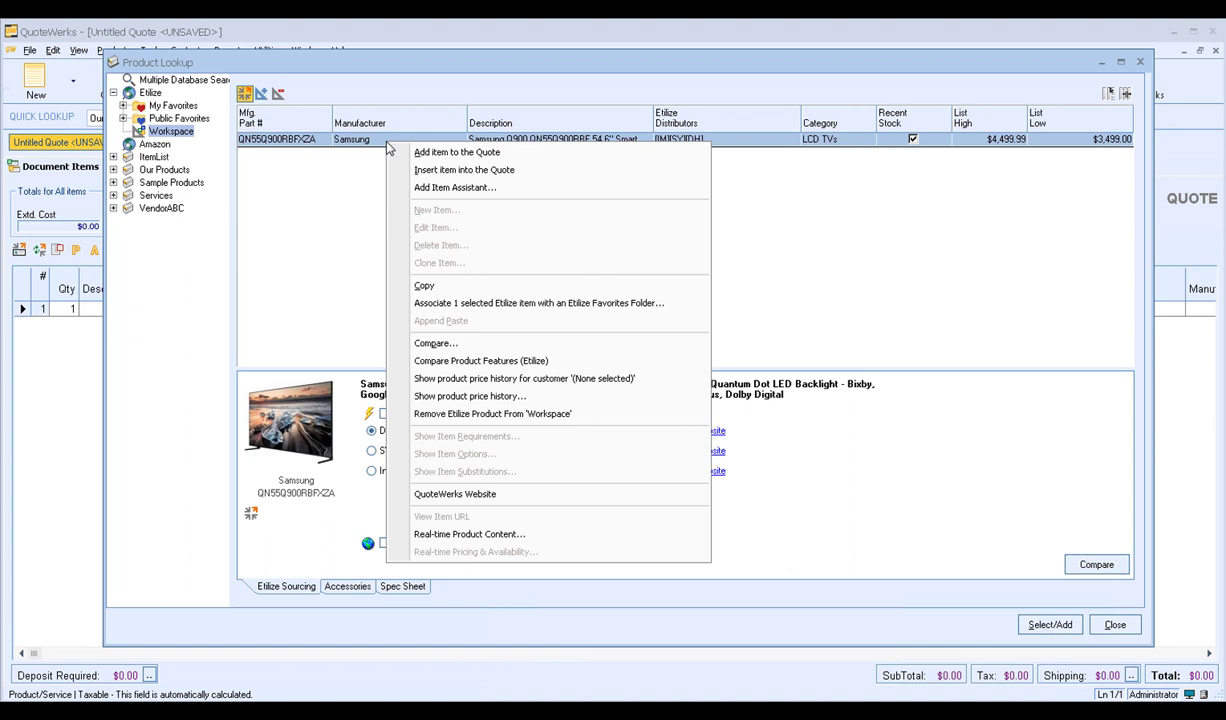
left_click(539, 306)
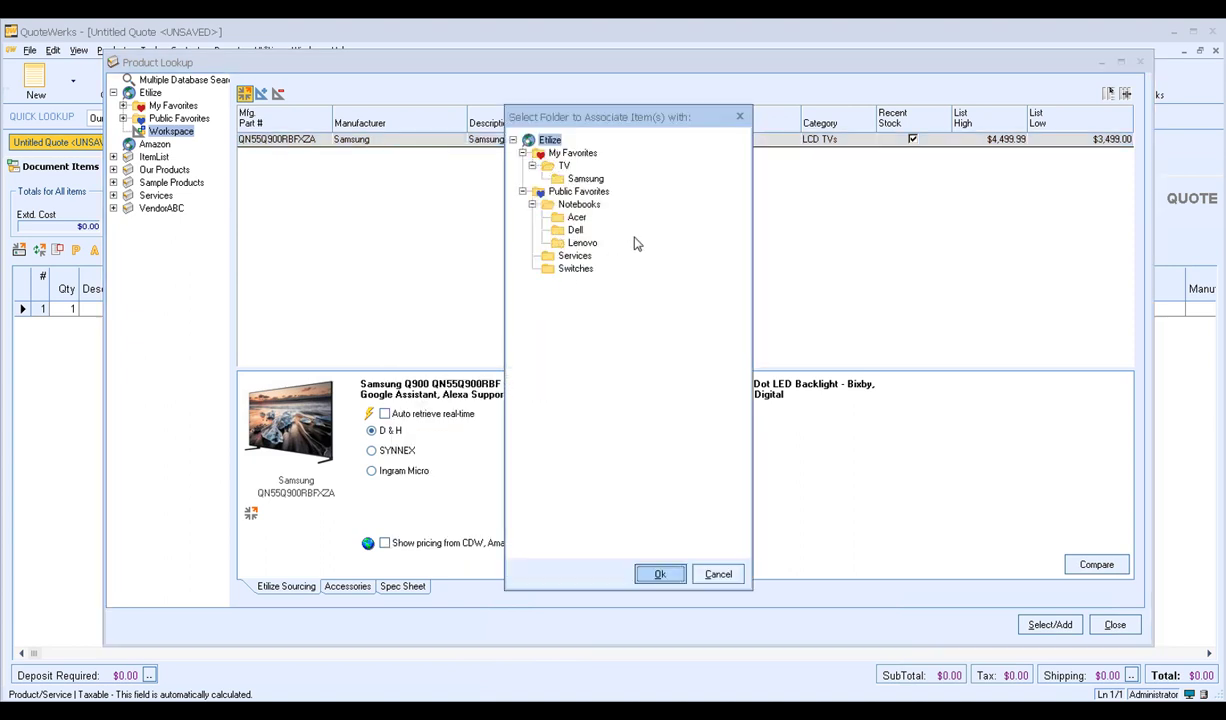
left_click(719, 571)
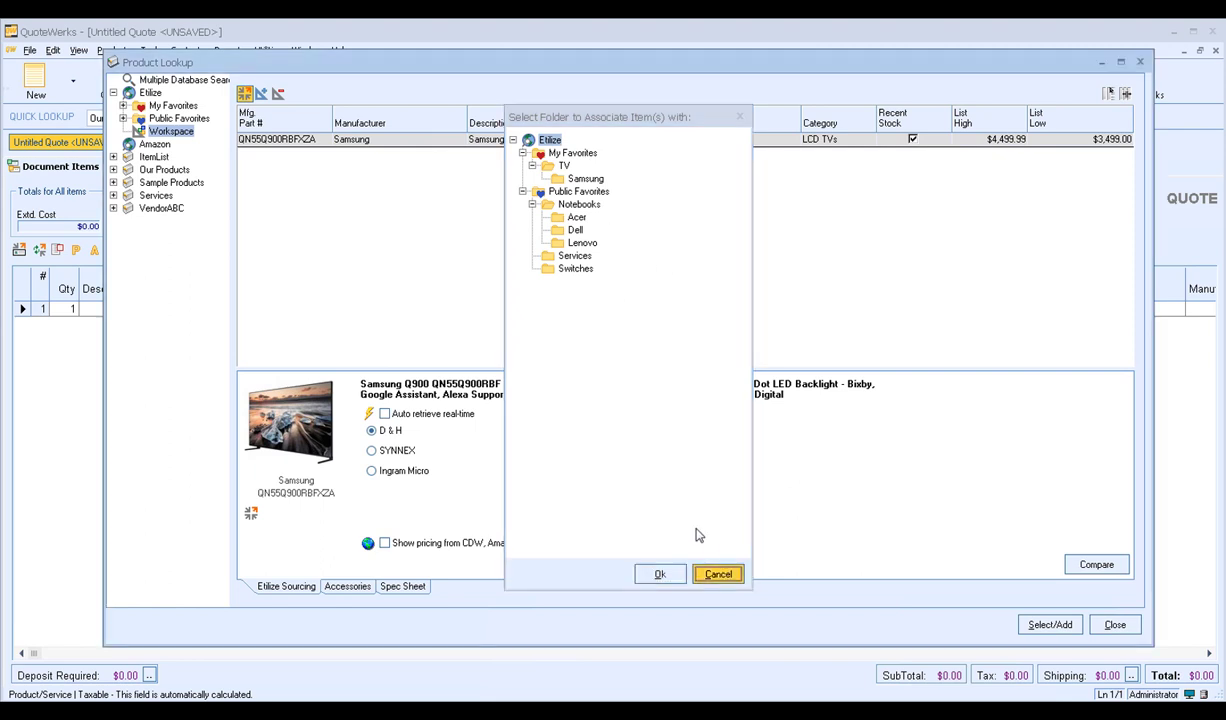
right_click(386, 141)
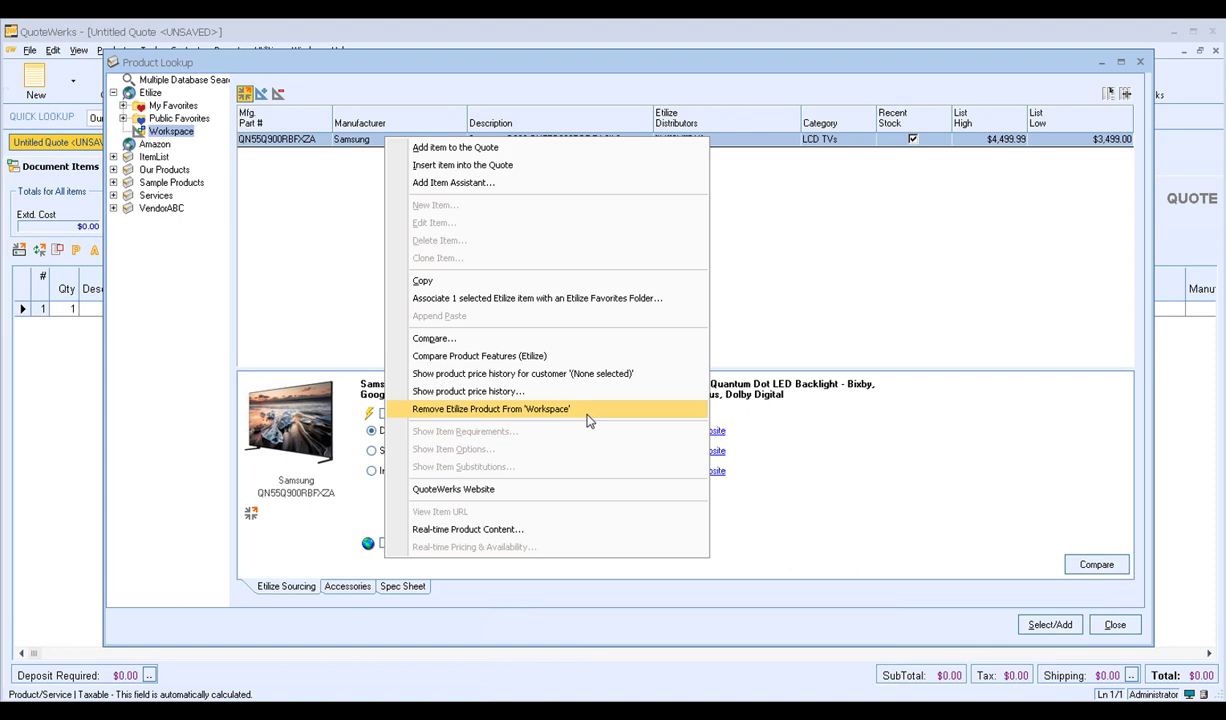
left_click(326, 275)
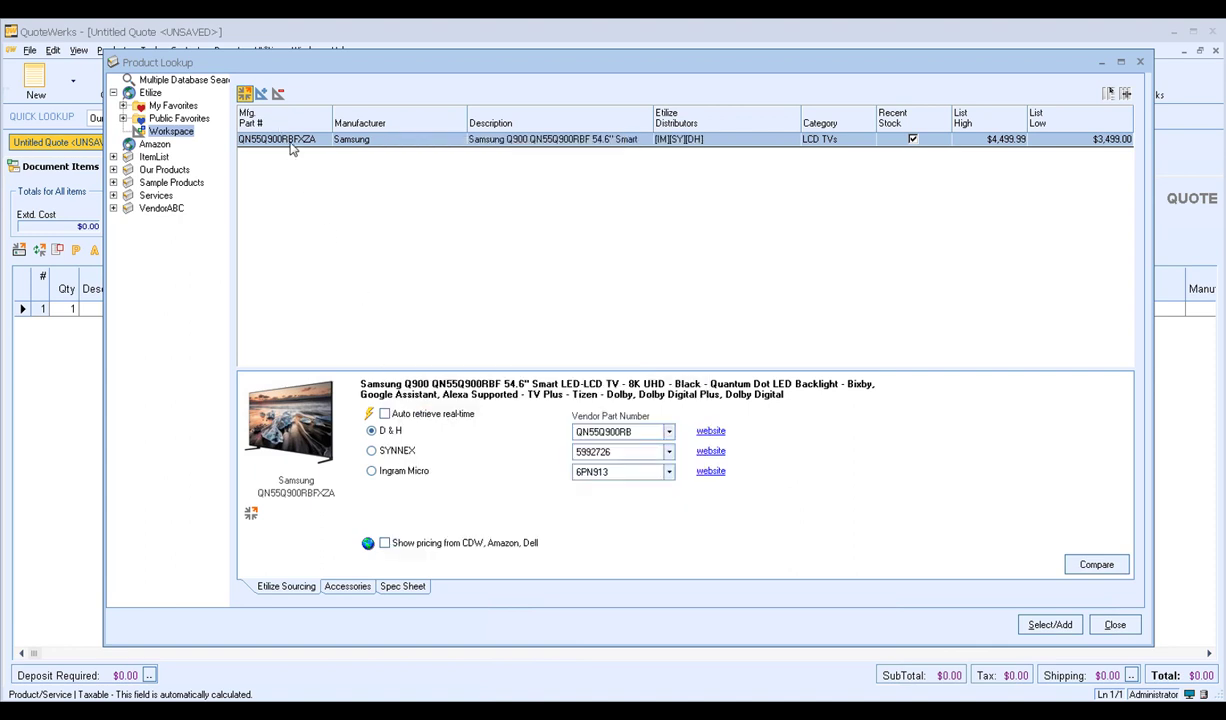
left_click(279, 94)
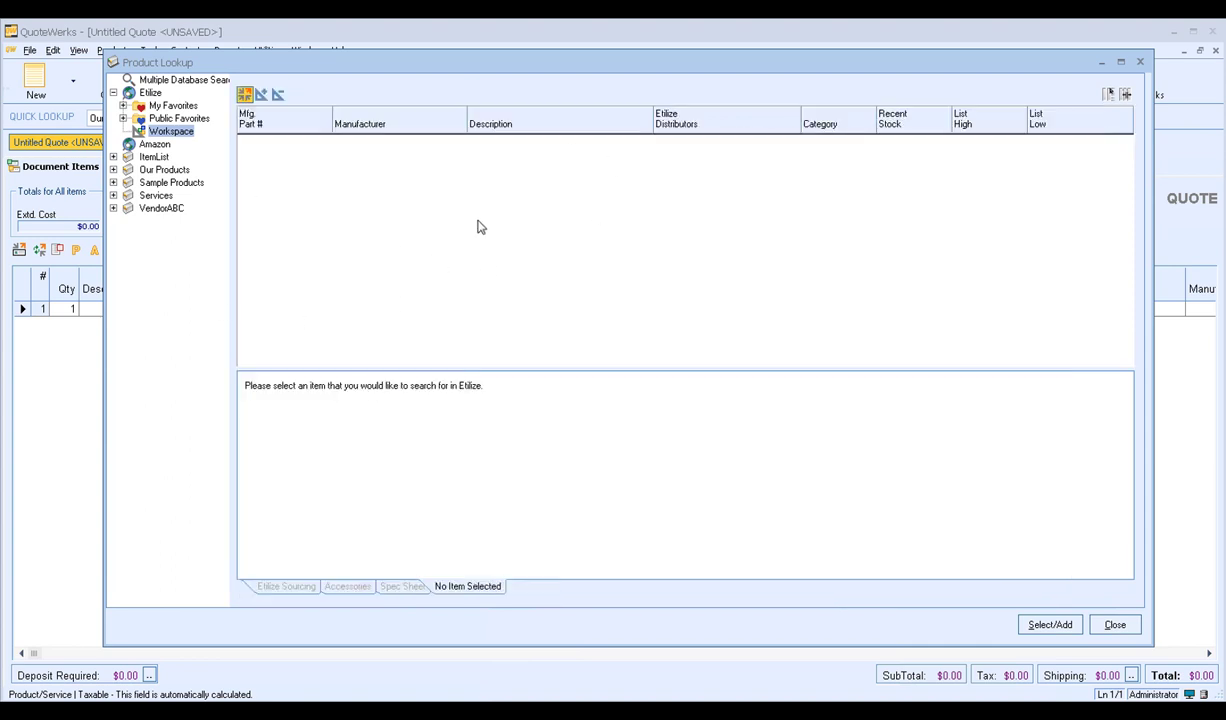